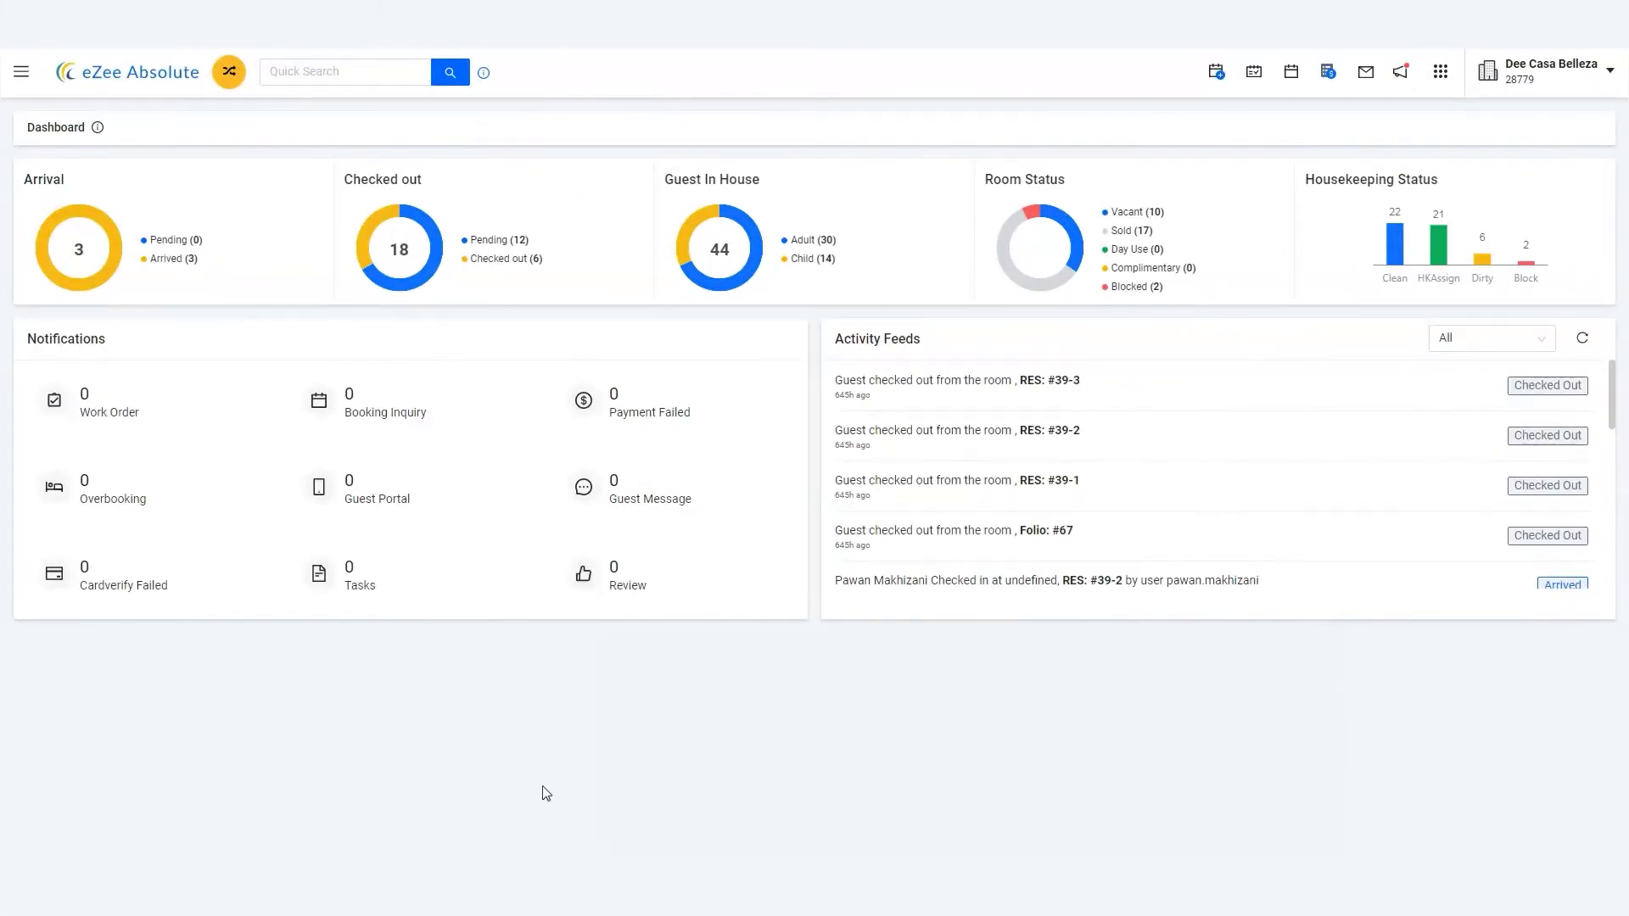
Step: Start a new reservation checking in 13 Oct 2022 and checking out 16 Oct 2022
click(1216, 72)
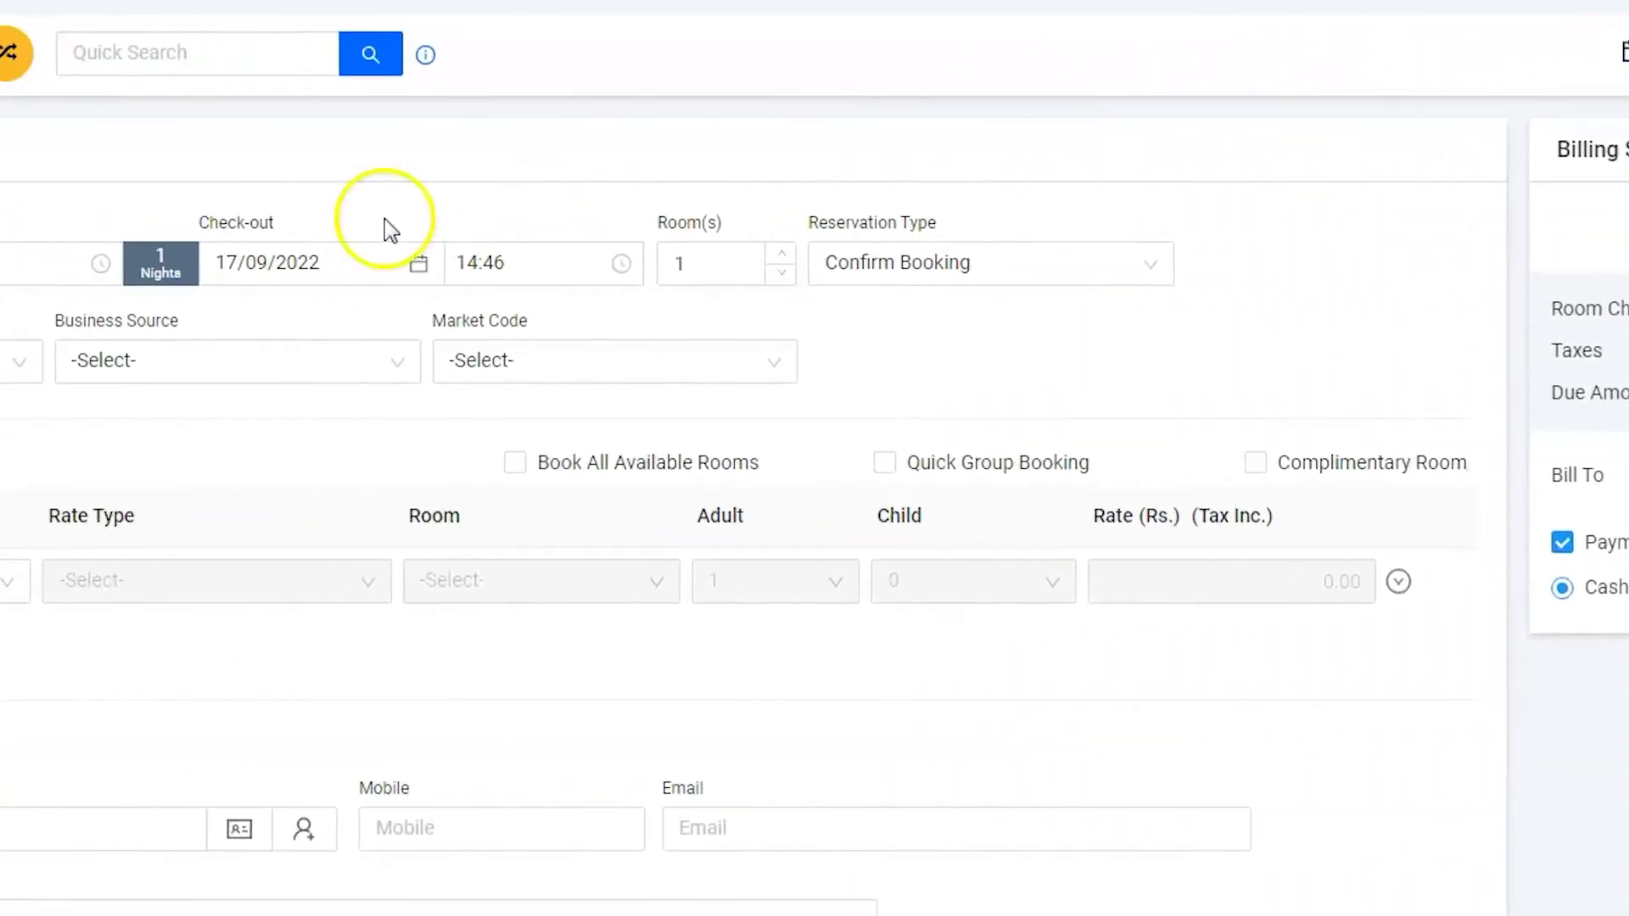
click(255, 255)
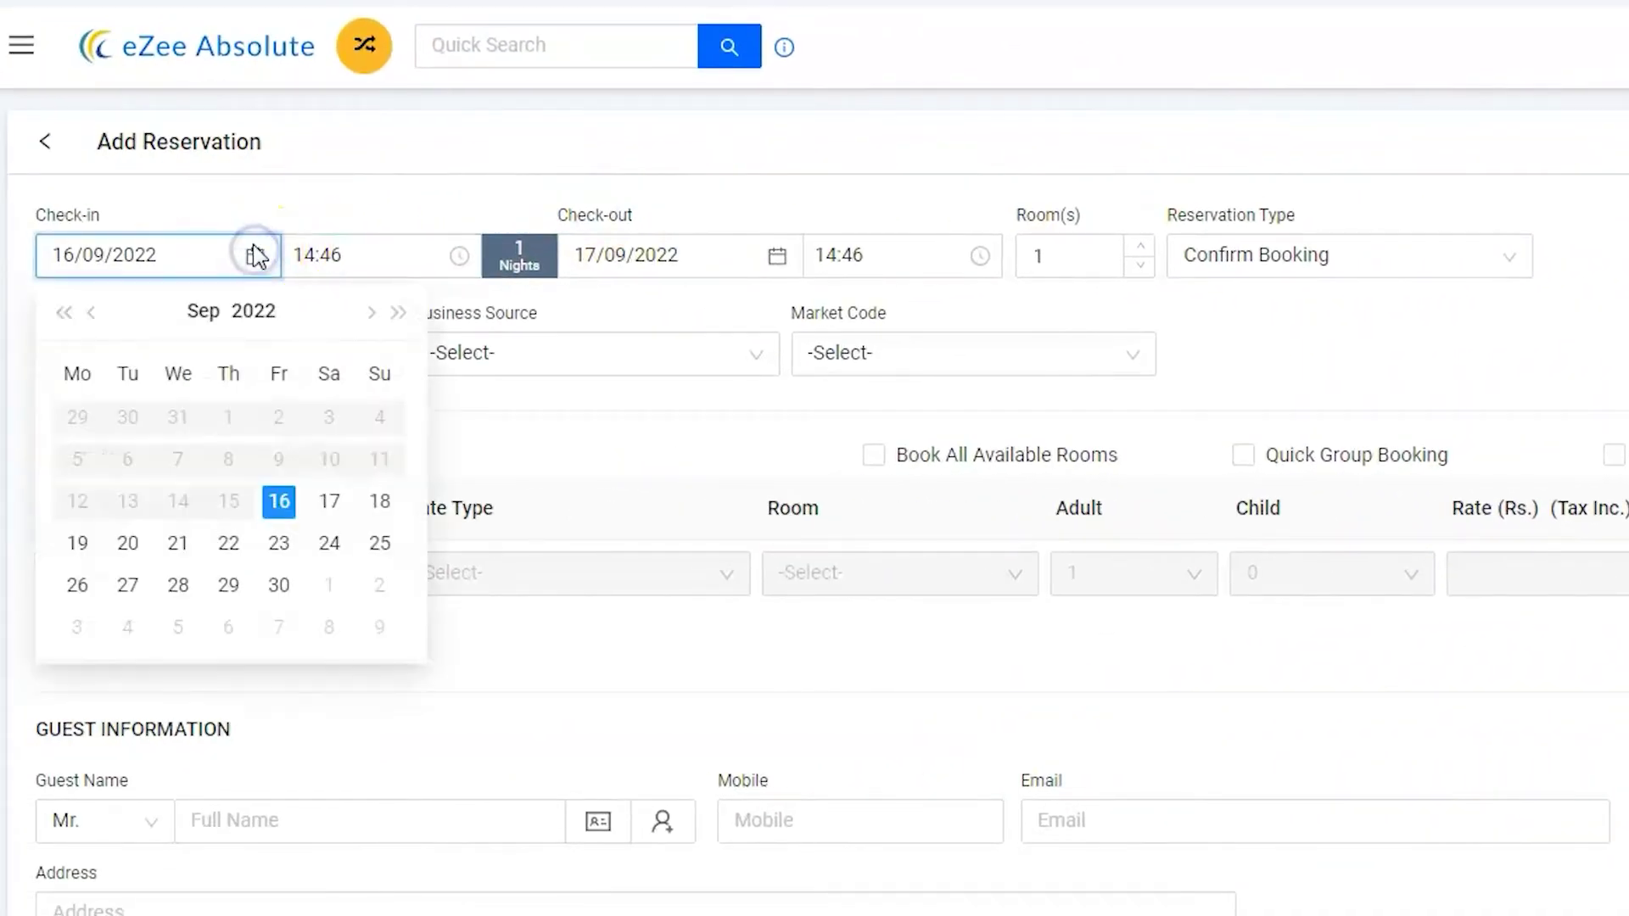
click(371, 312)
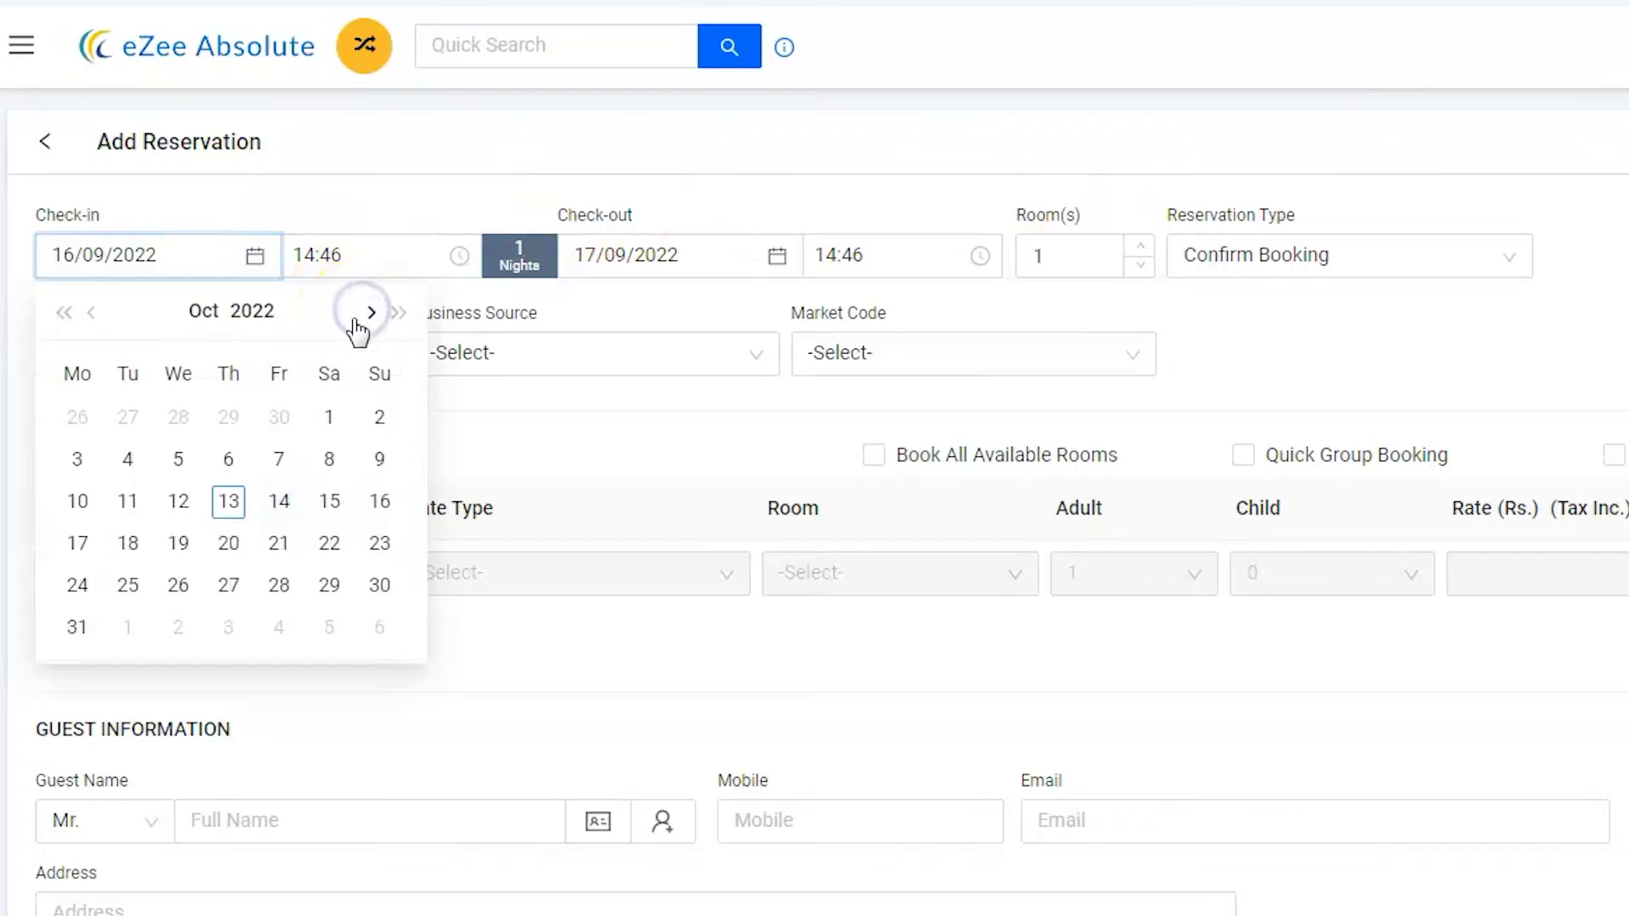
click(248, 493)
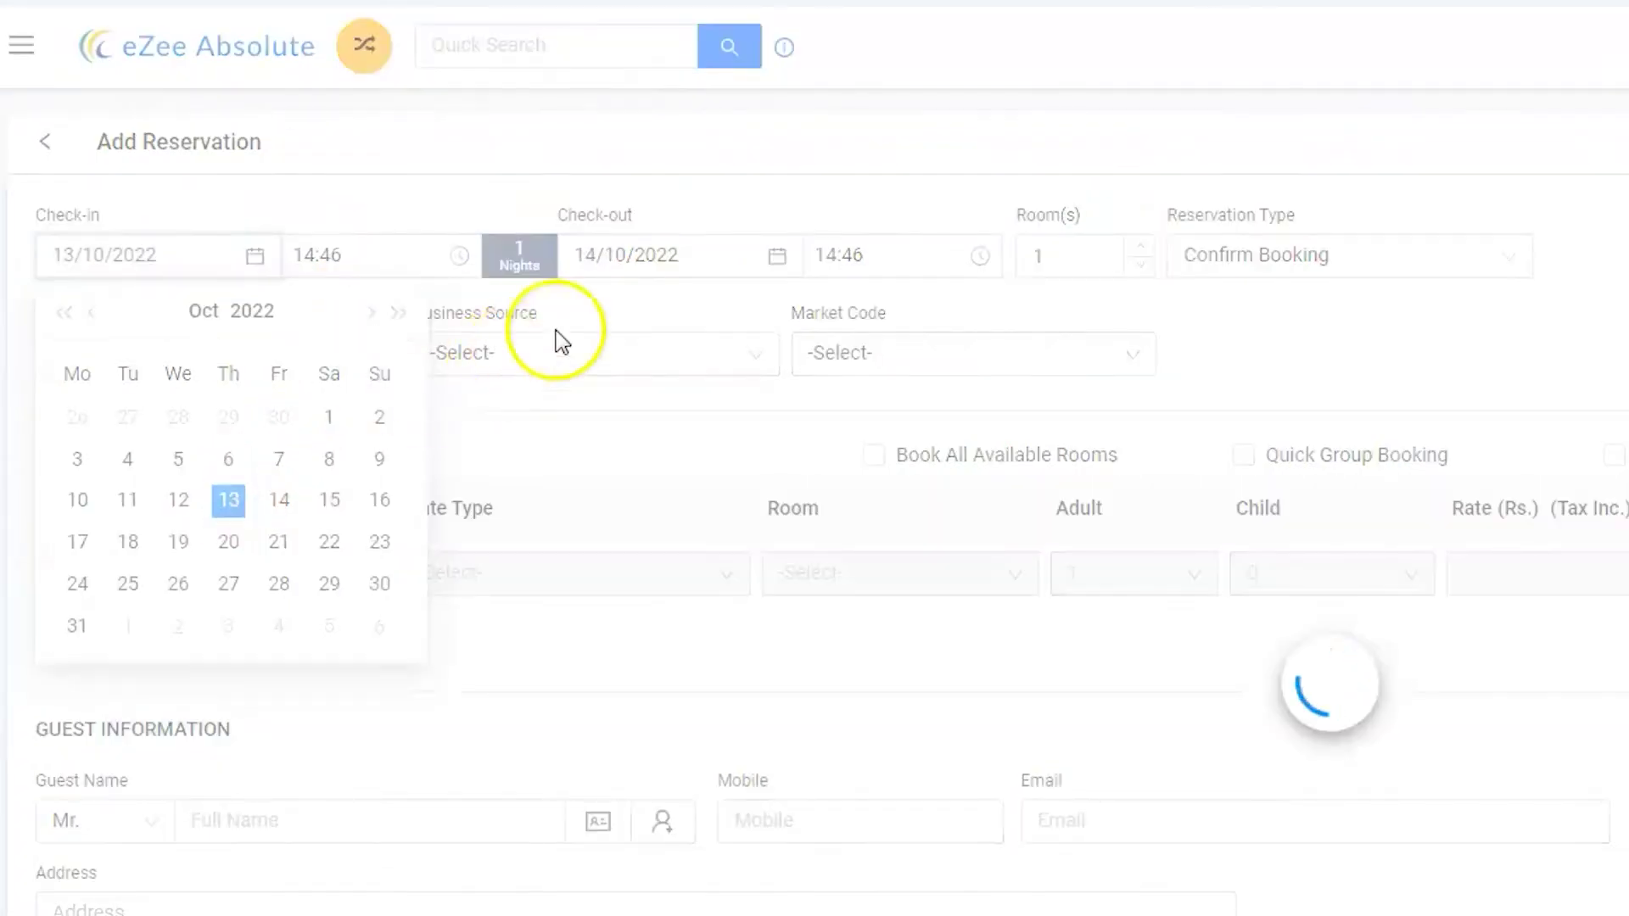
click(777, 257)
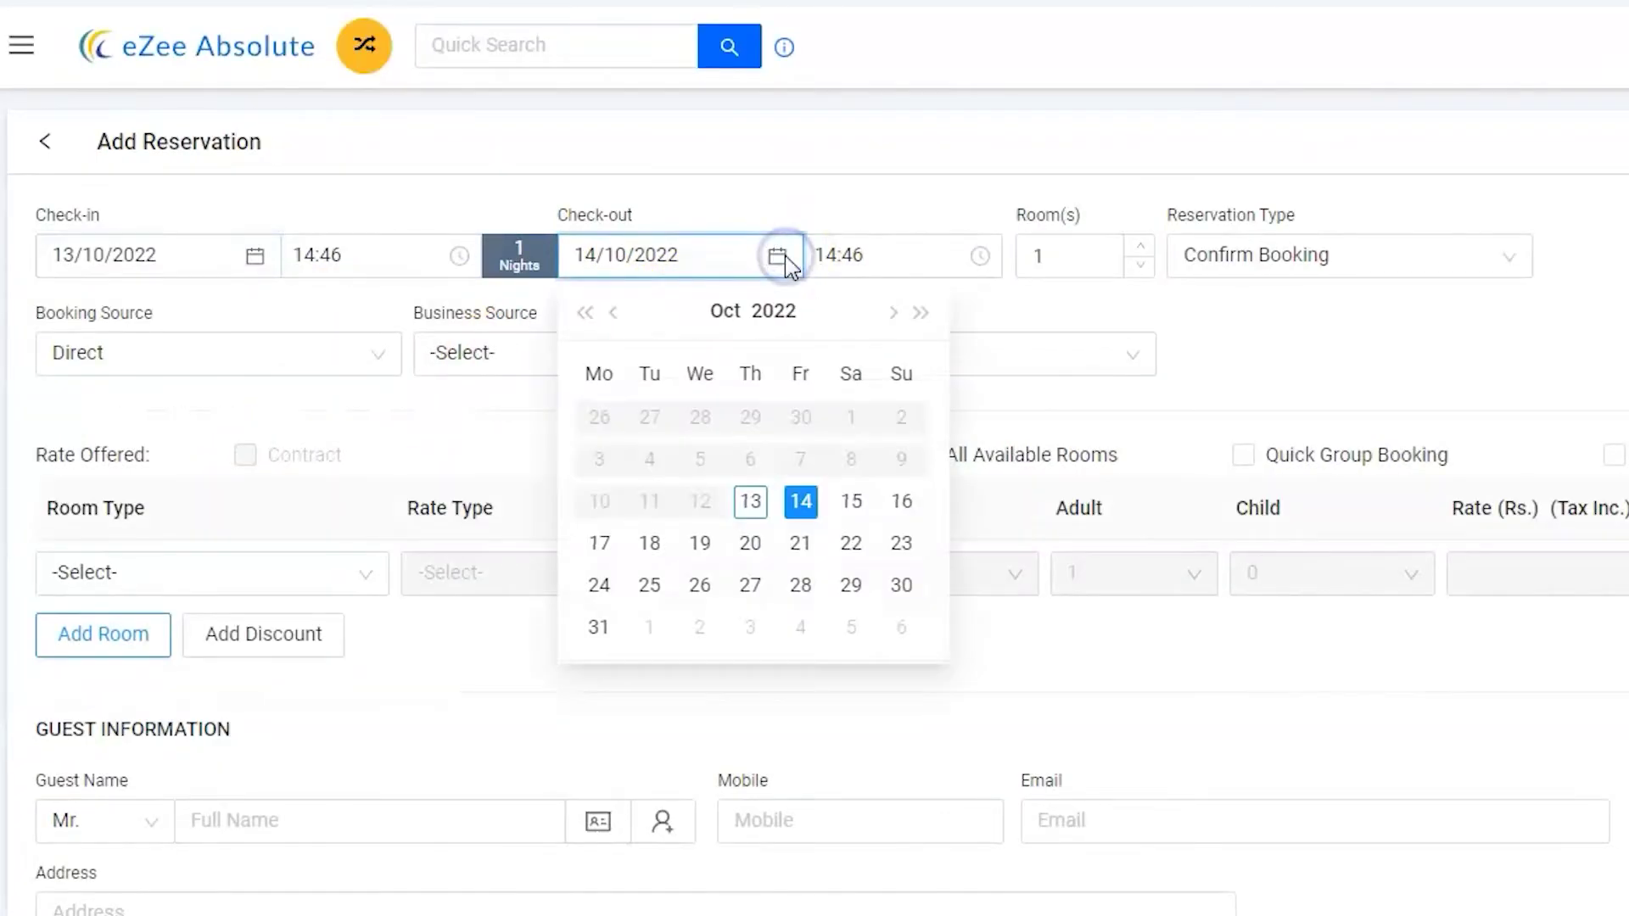
click(901, 502)
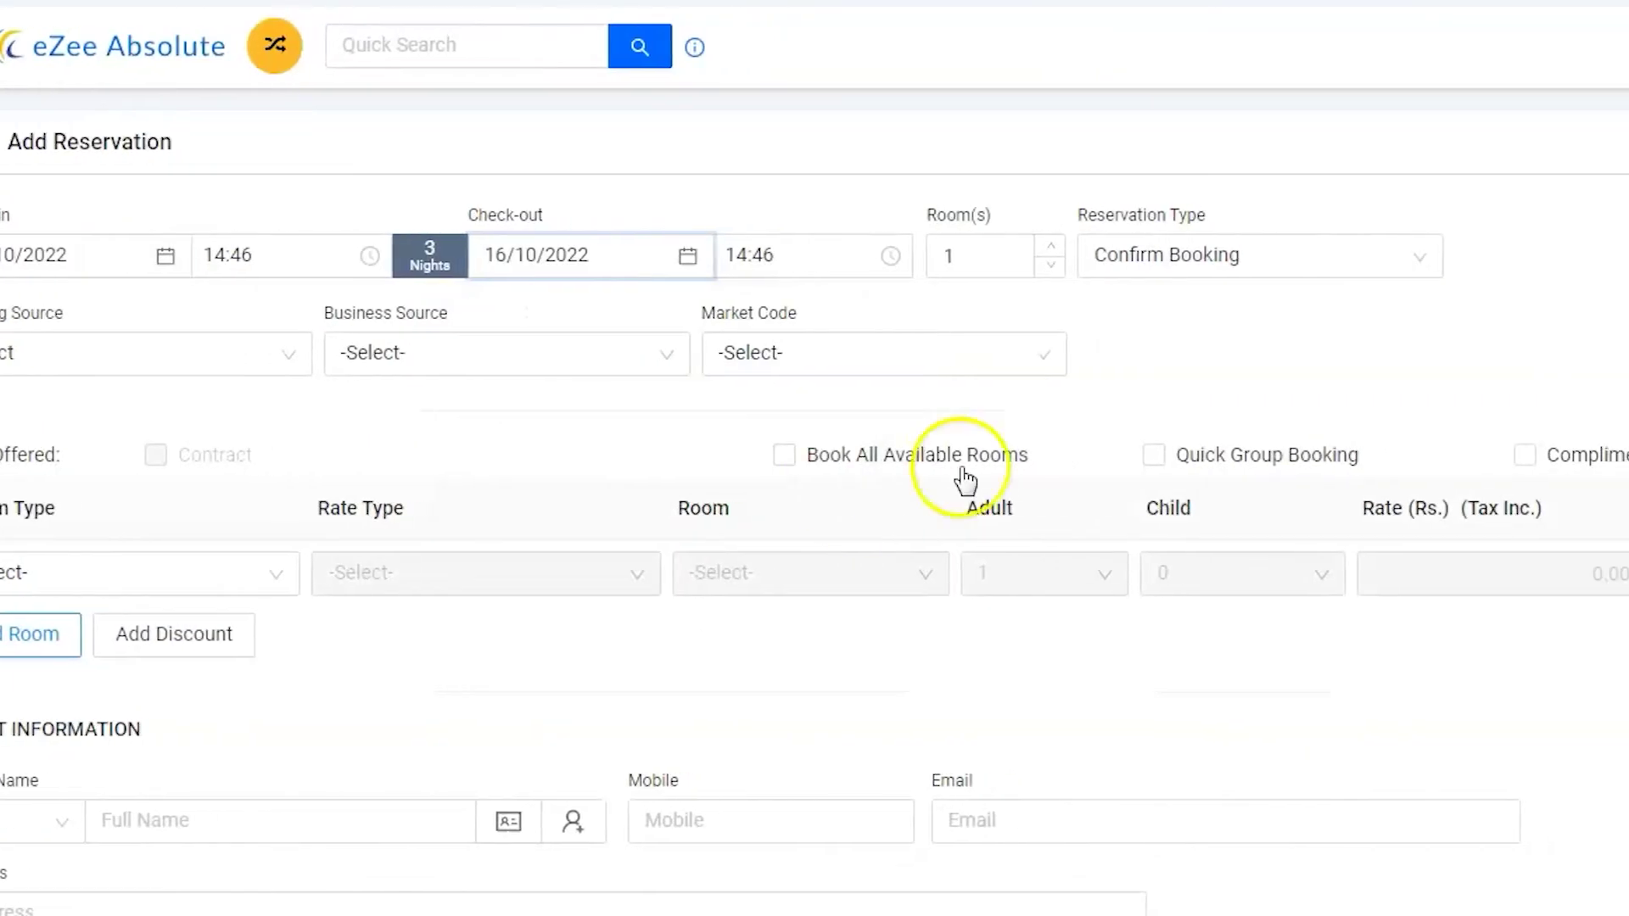
Step: Set the reservation type to Hold Confirm Booking and the business source to Movers & Packers
click(1408, 265)
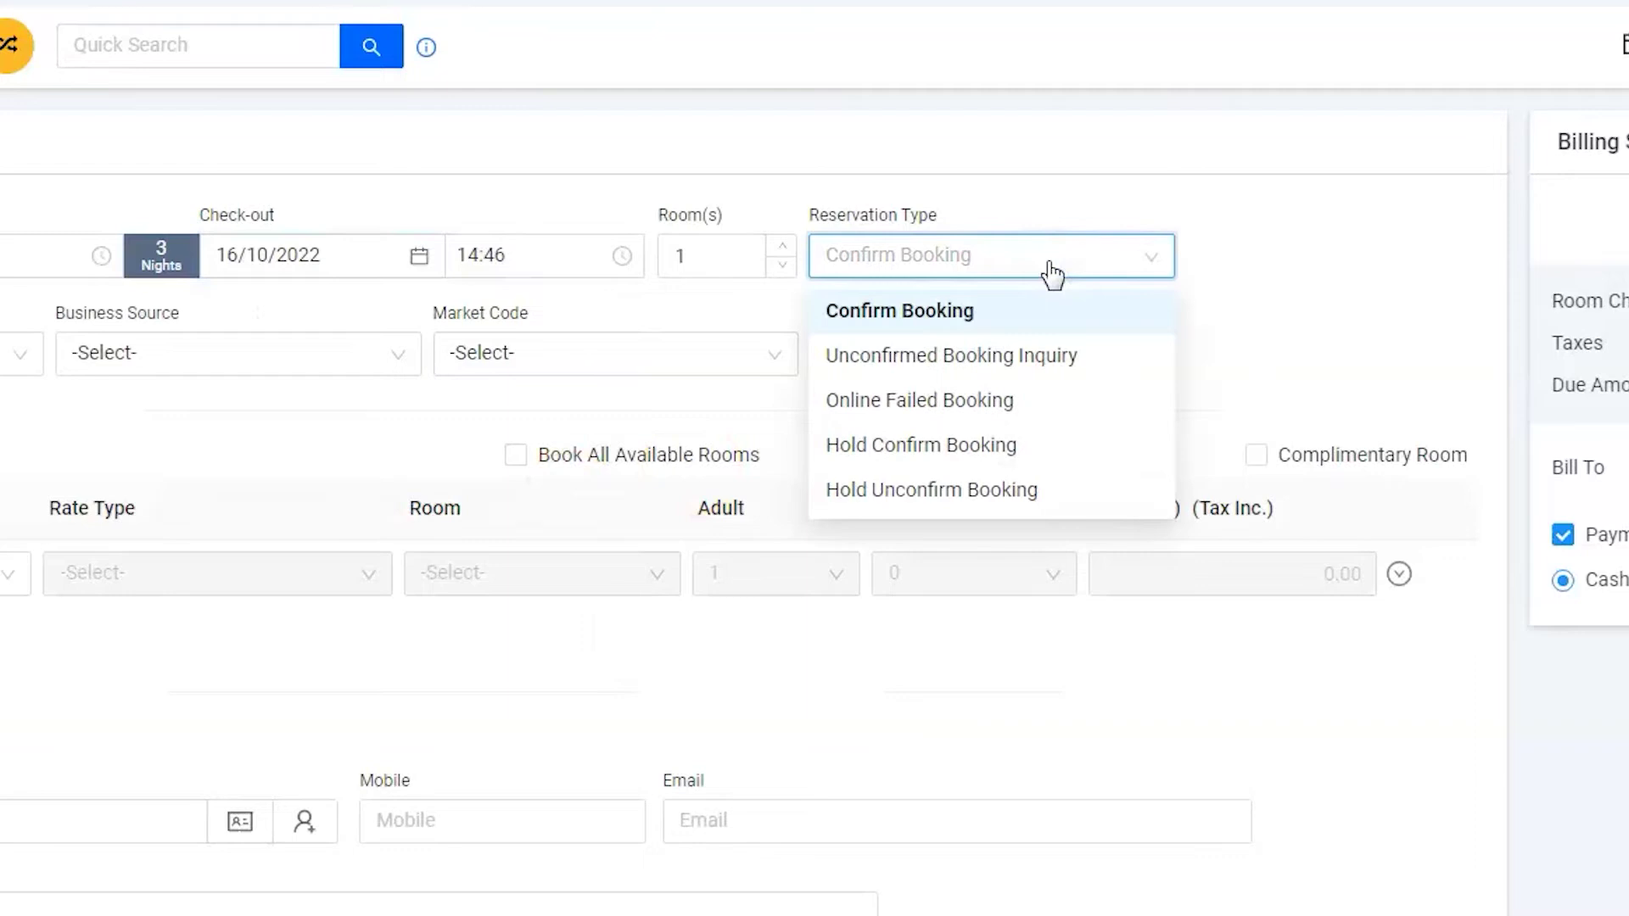
click(973, 450)
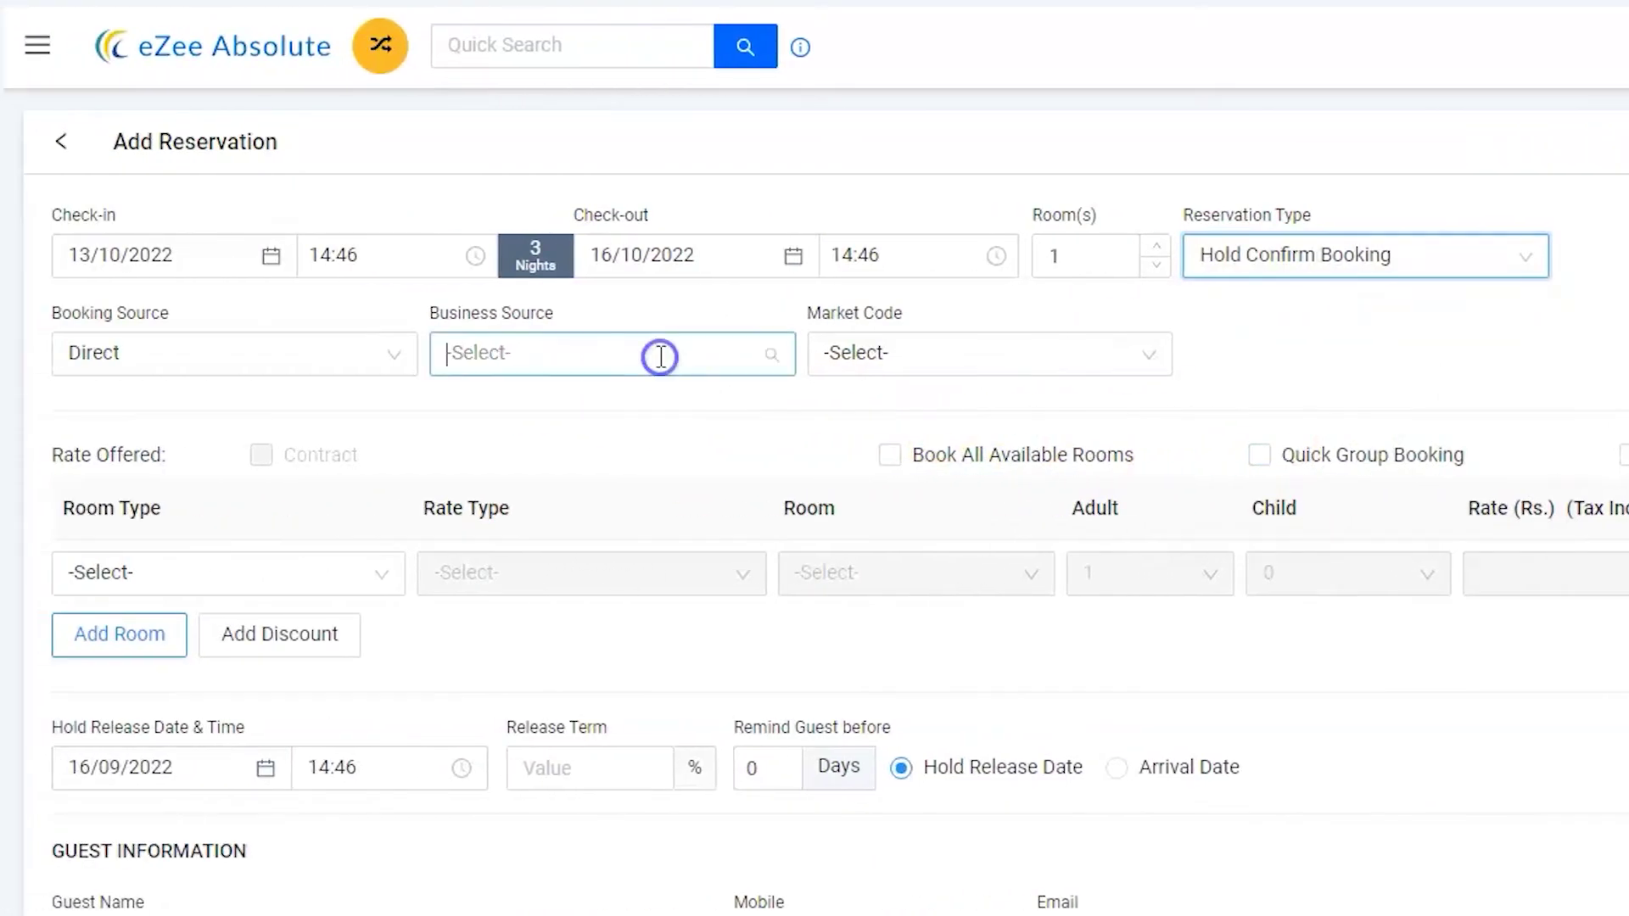
click(286, 354)
text(mov)
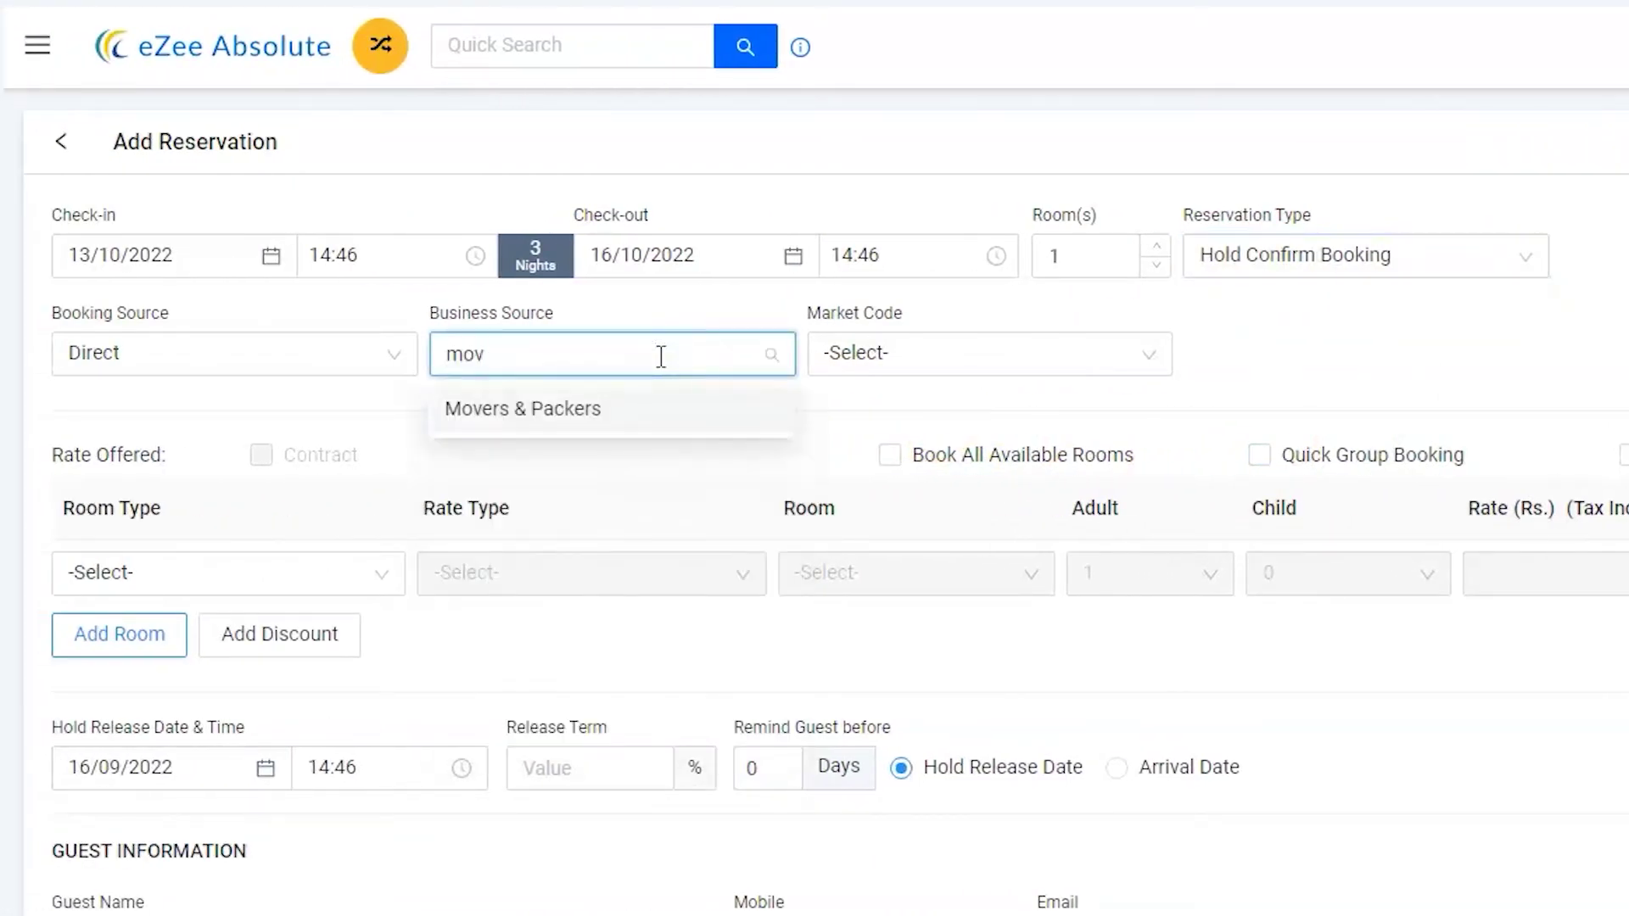
click(638, 409)
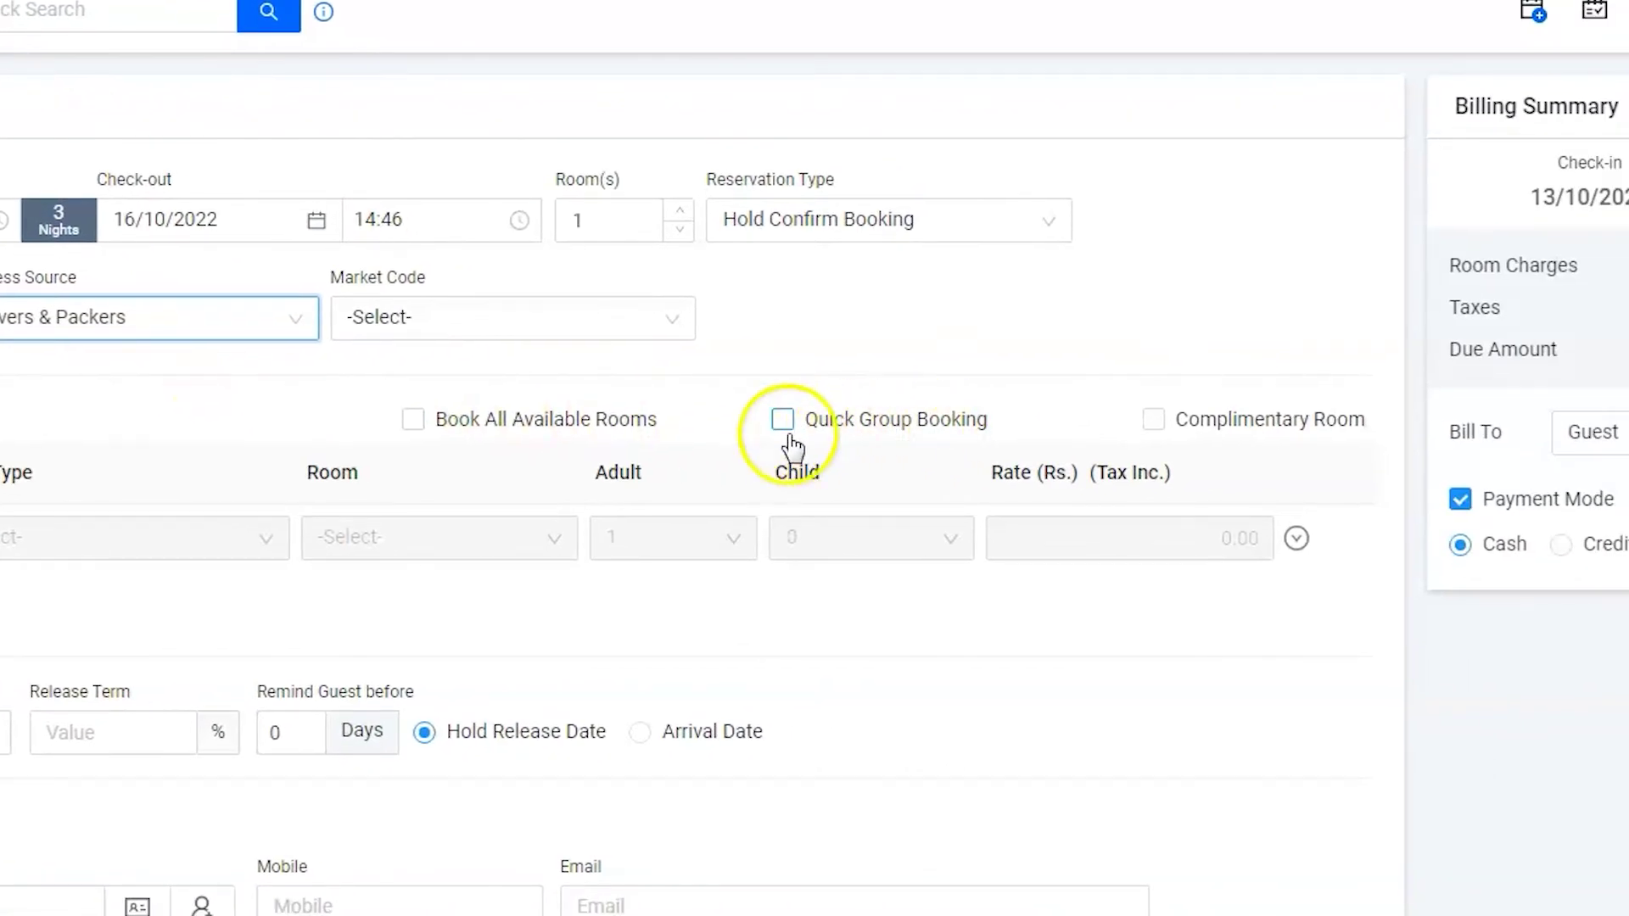
Step: Enable Quick Group Booking with a first line of 4 Double Rooms on American Plan (AP)
click(781, 419)
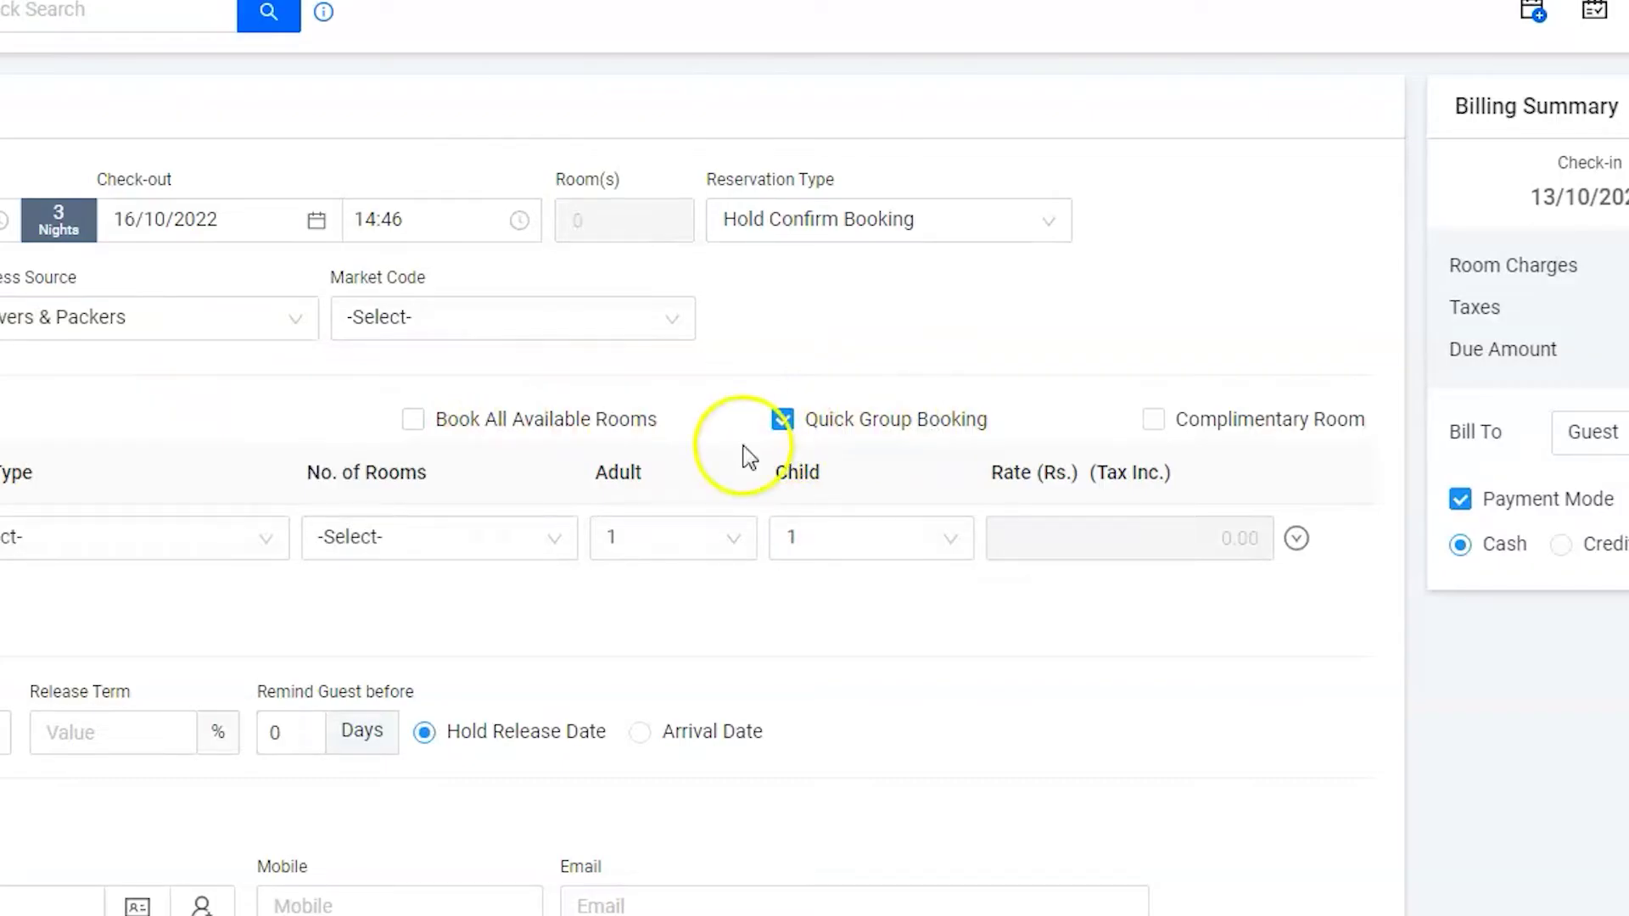
click(541, 543)
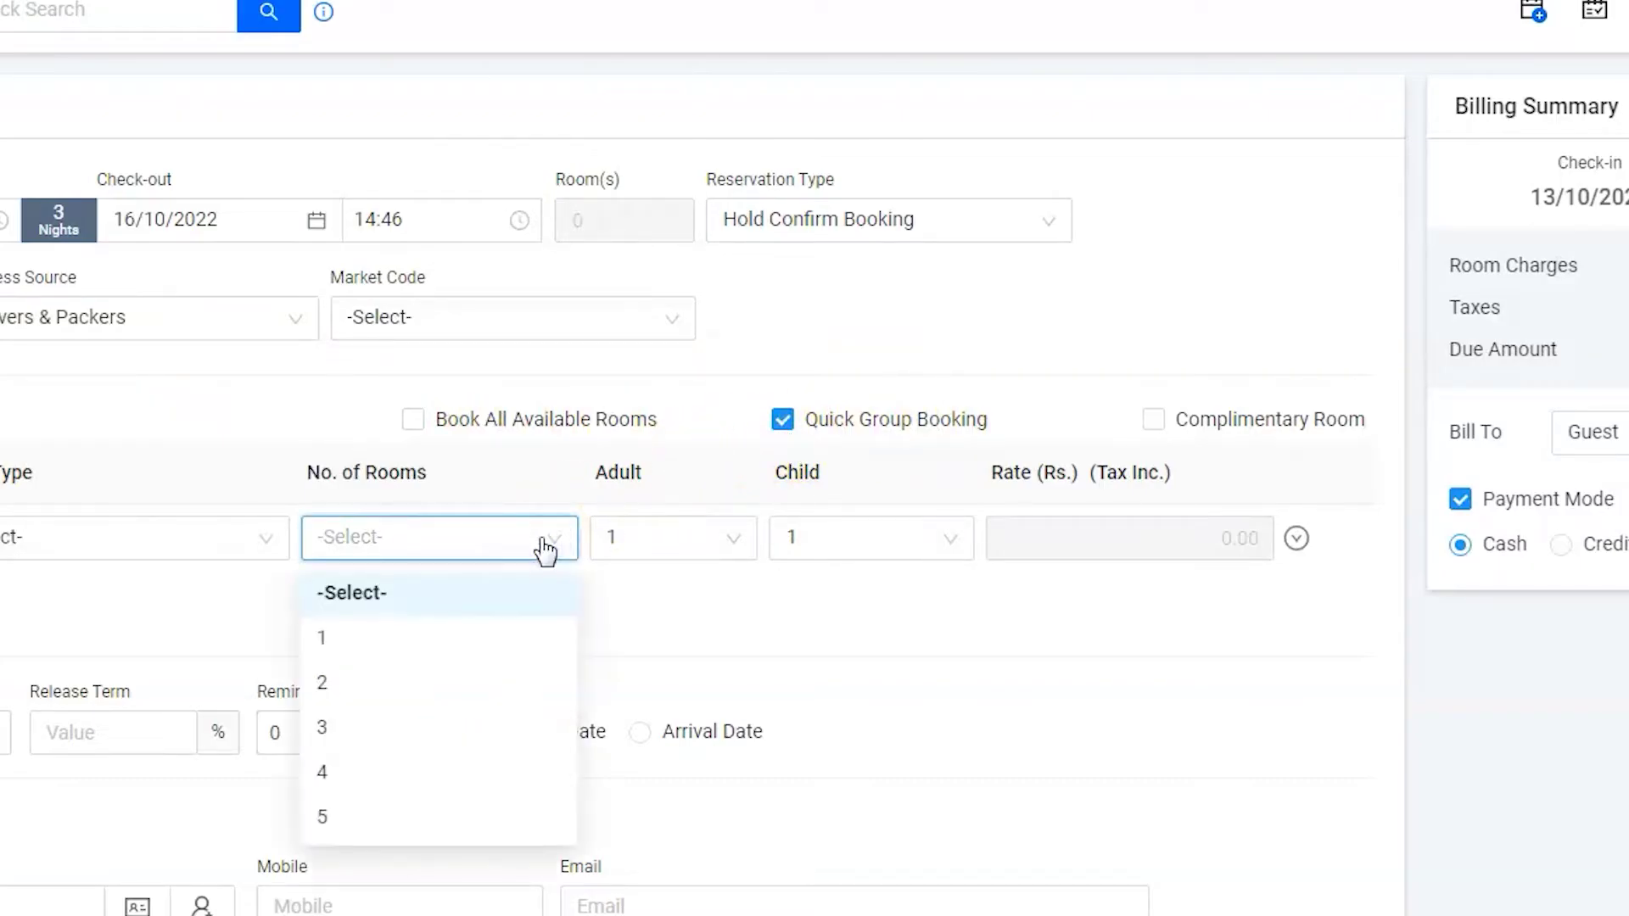
click(543, 545)
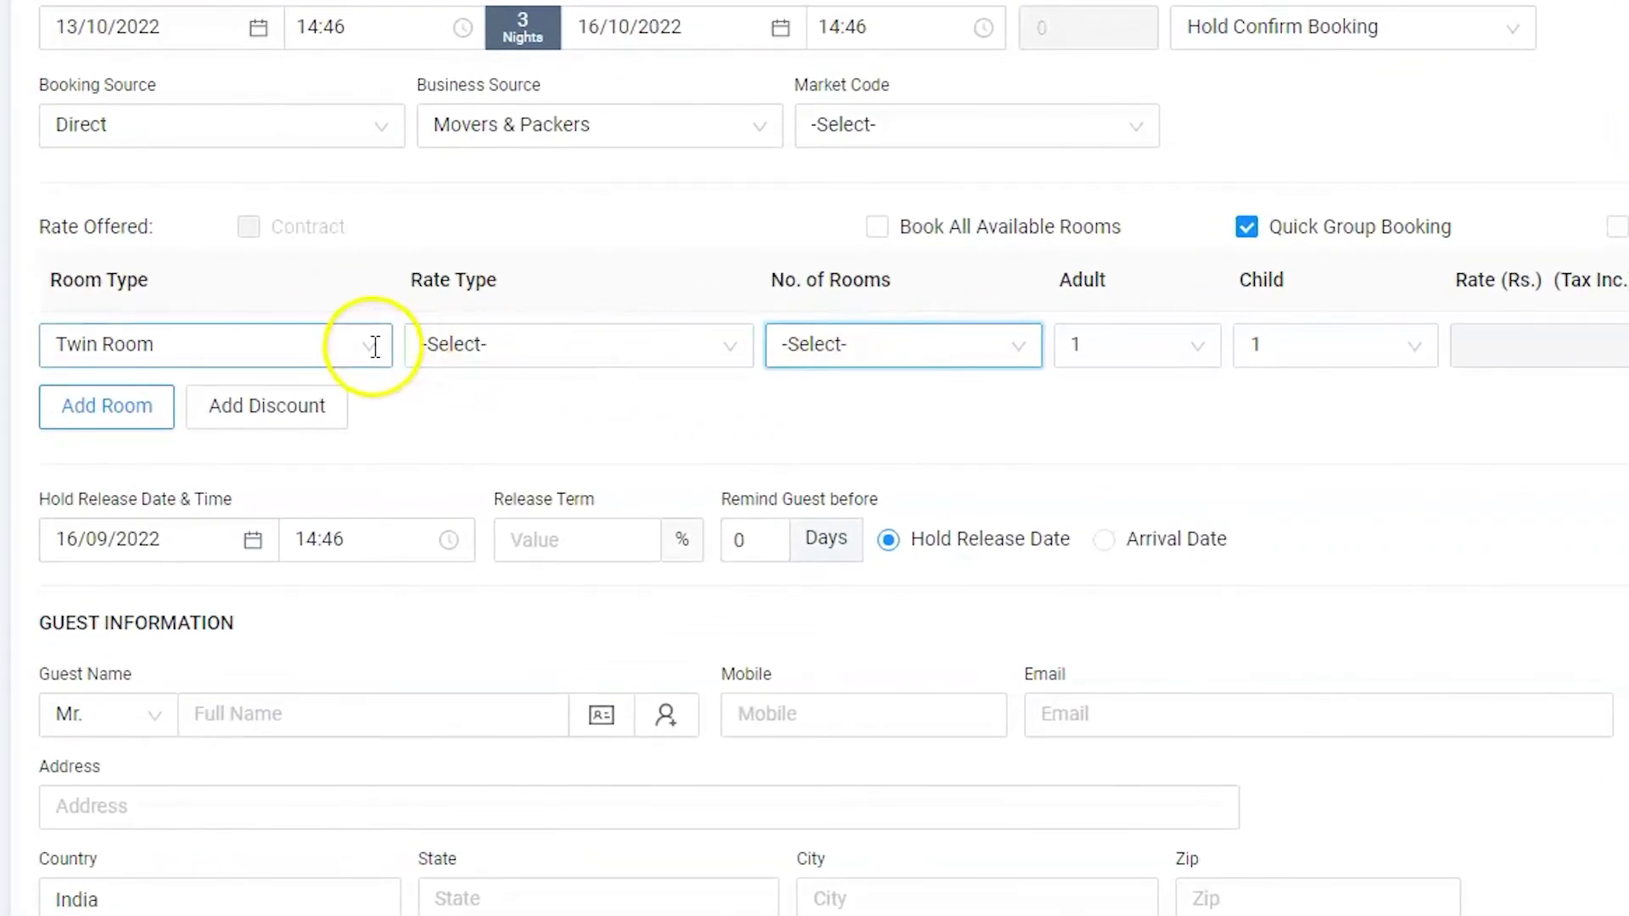
click(15, 495)
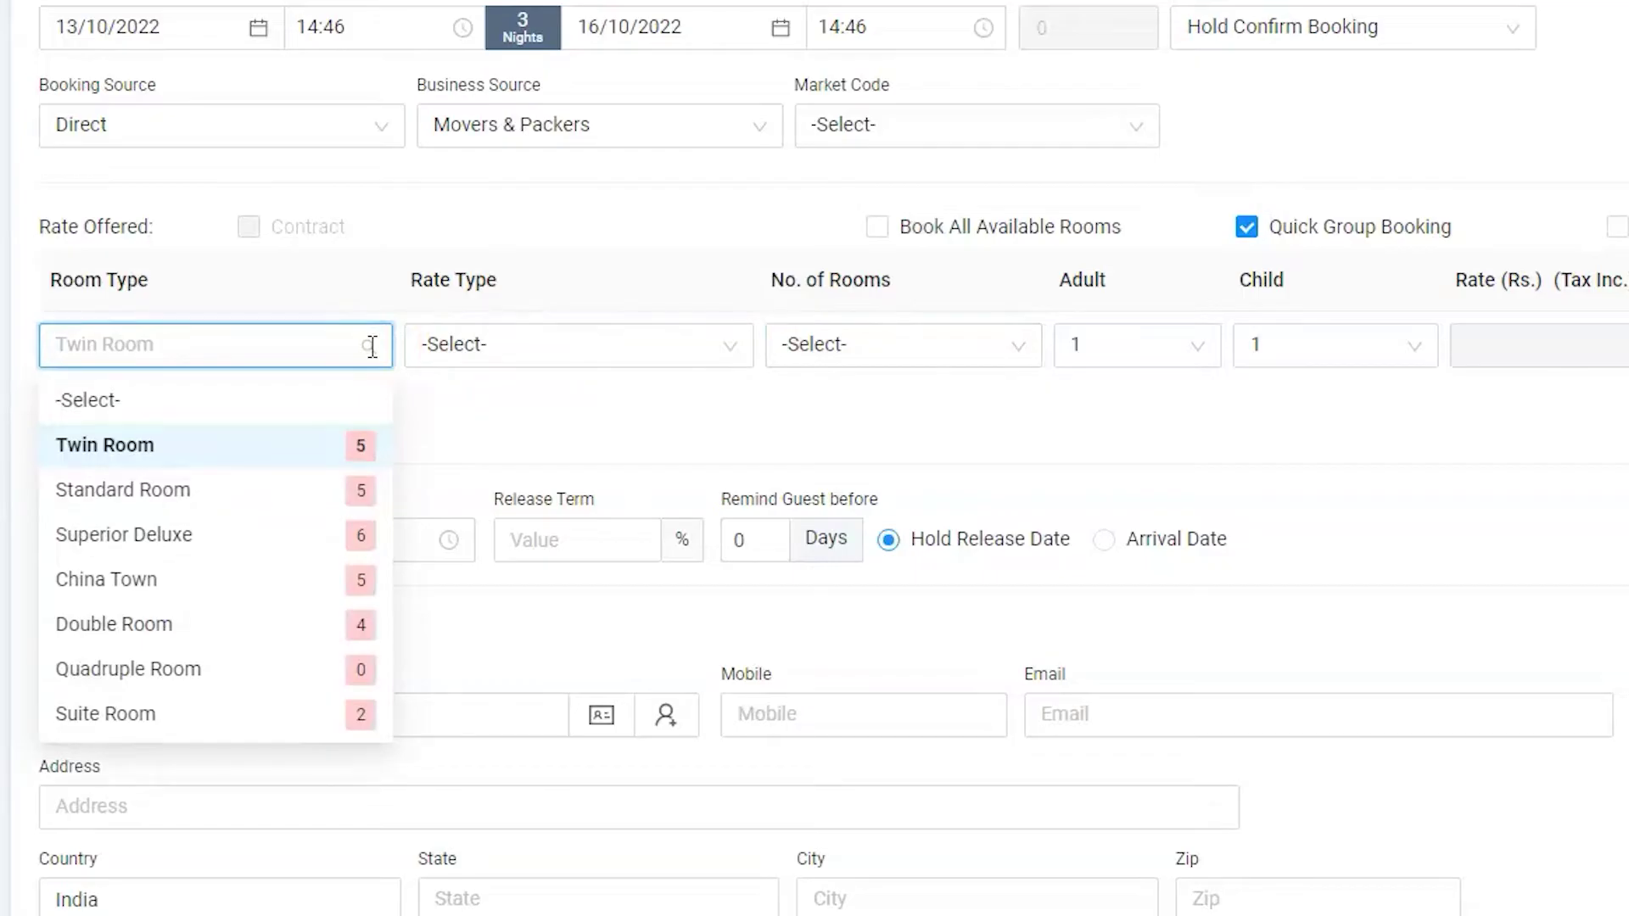
click(370, 346)
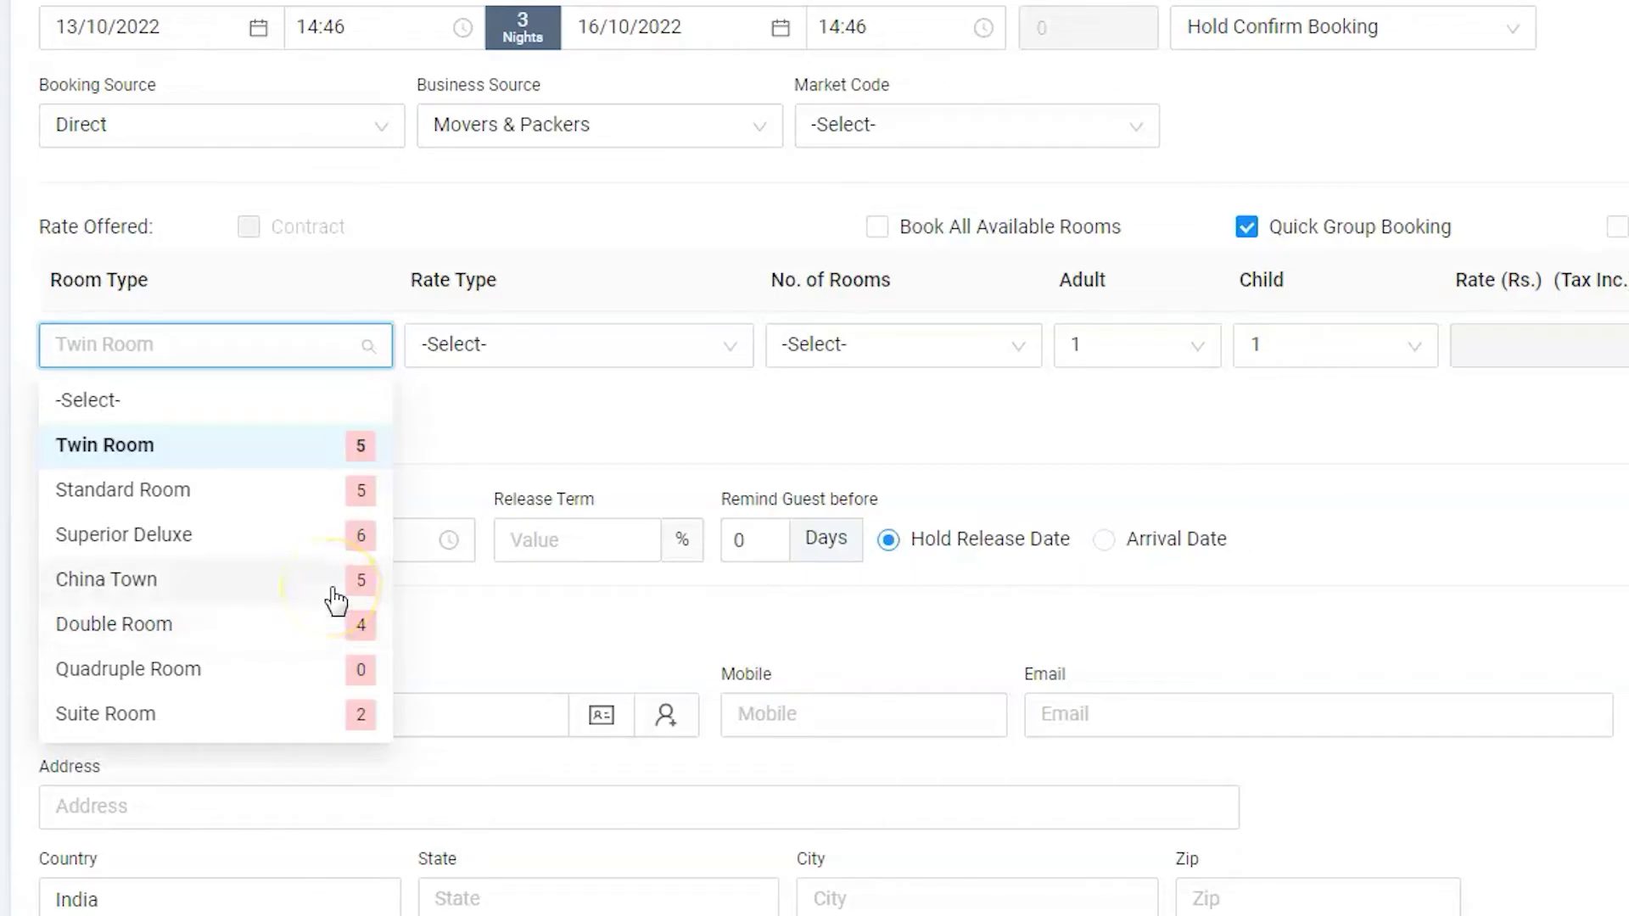
click(314, 623)
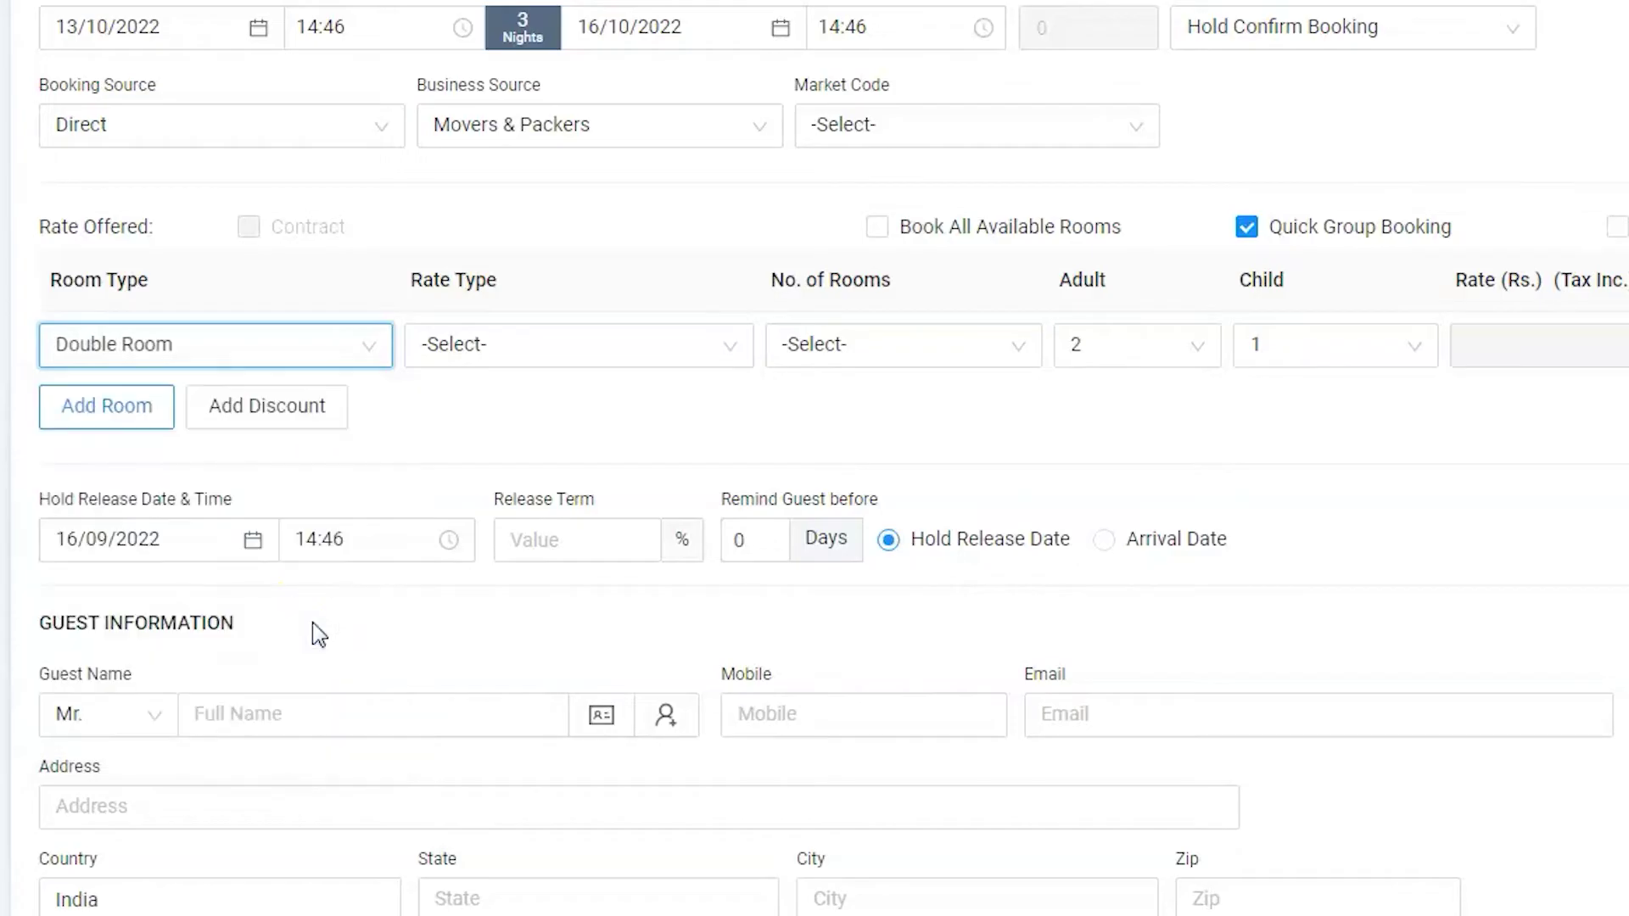
click(743, 343)
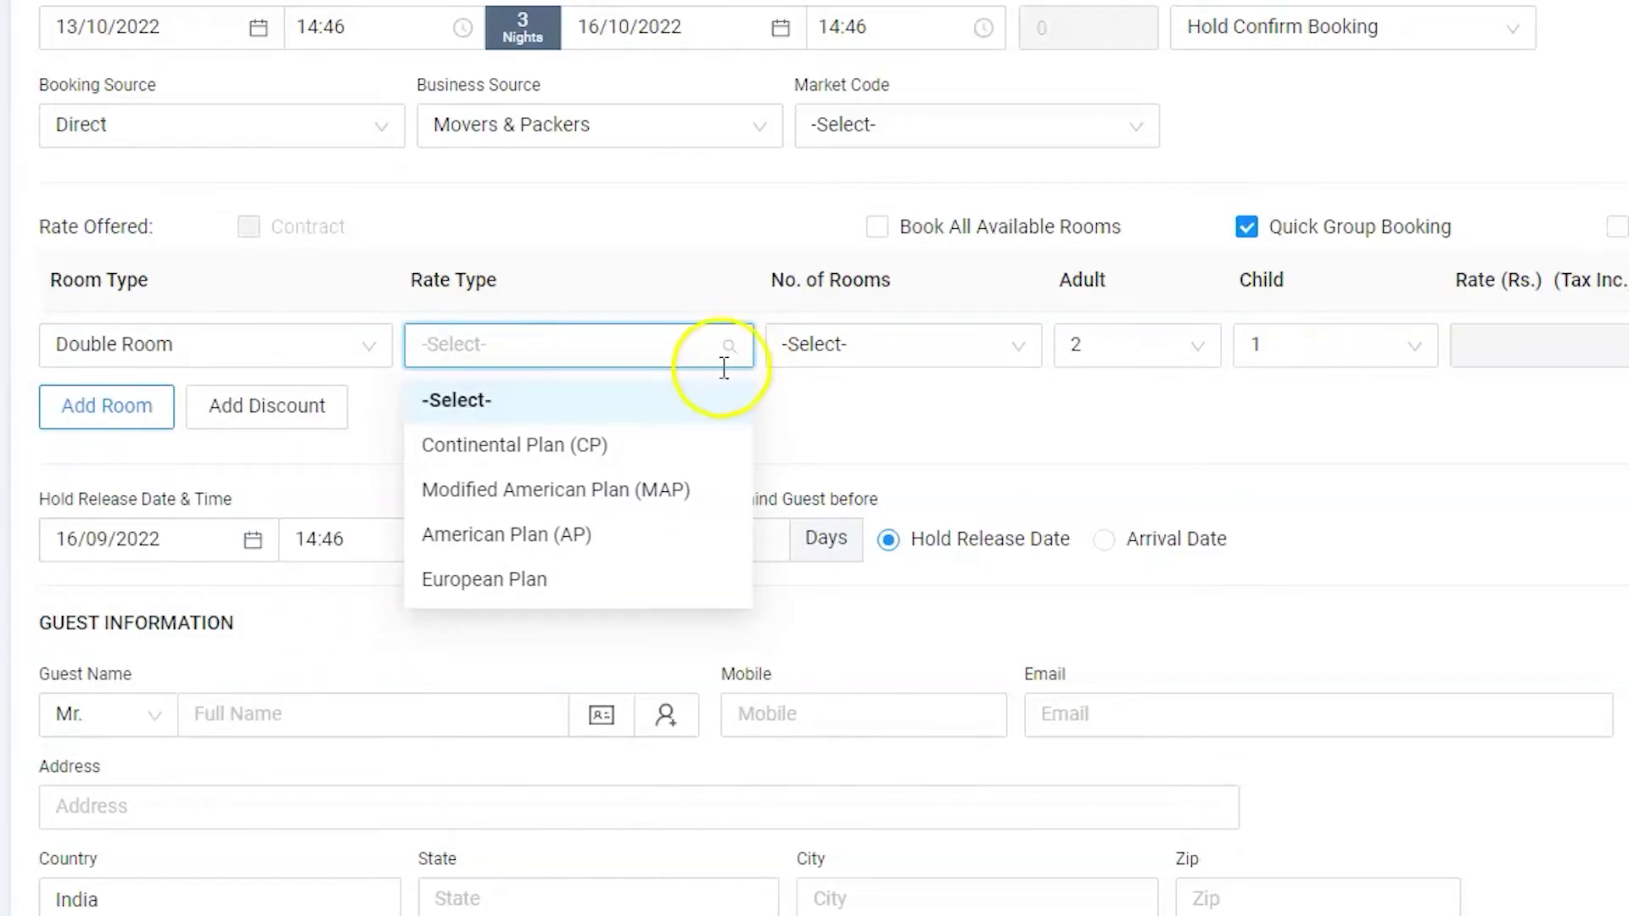
click(596, 536)
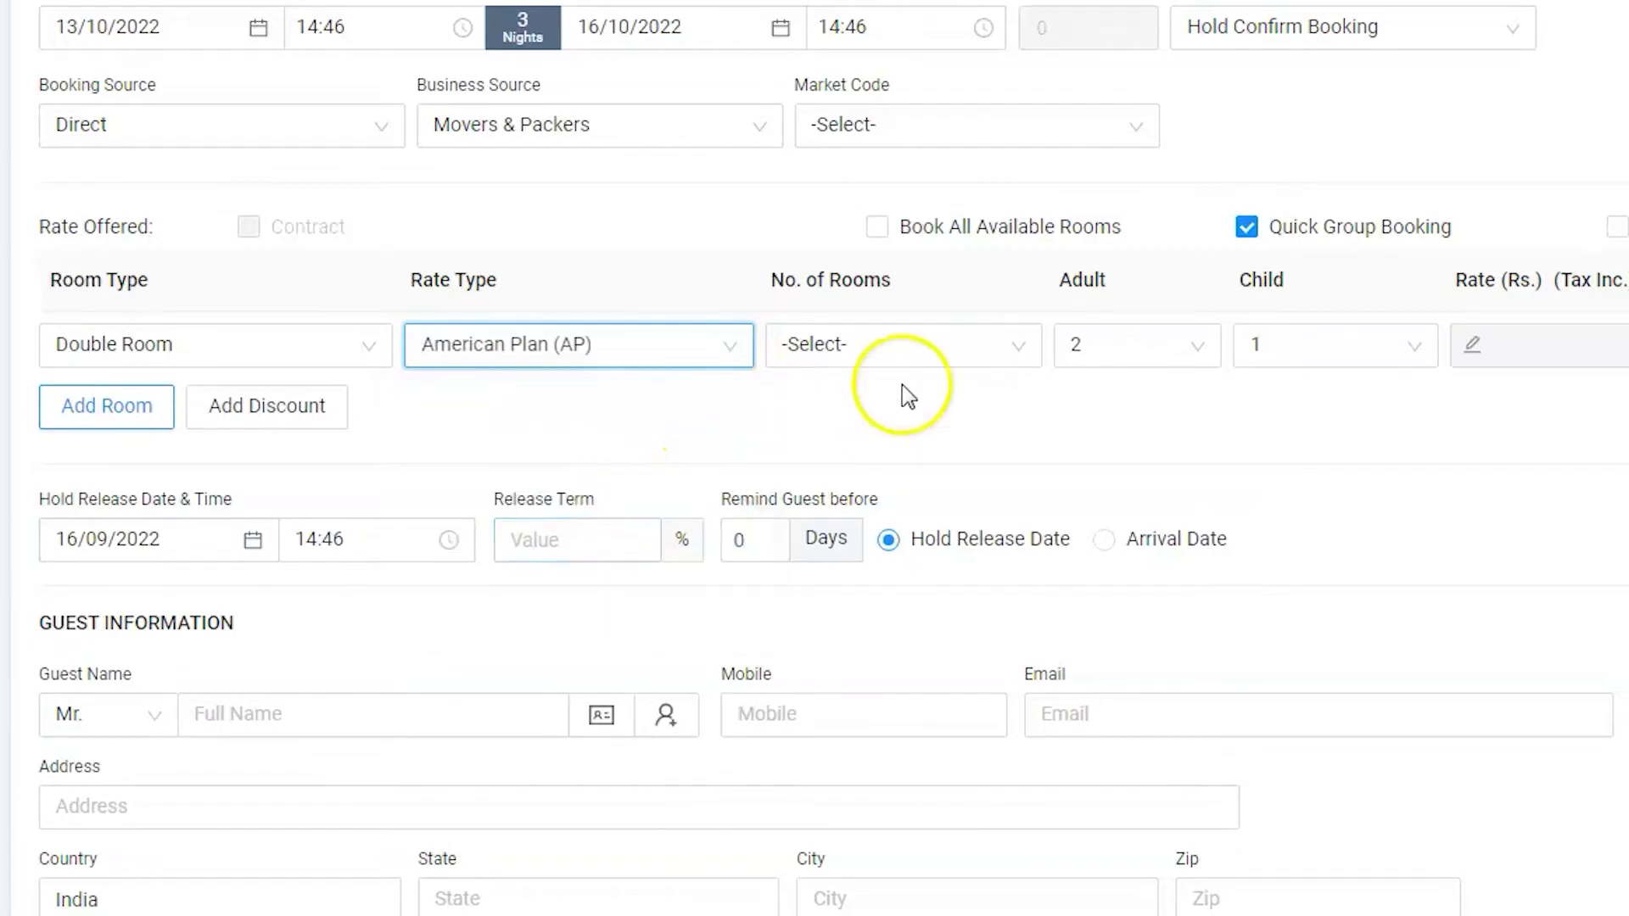
click(964, 358)
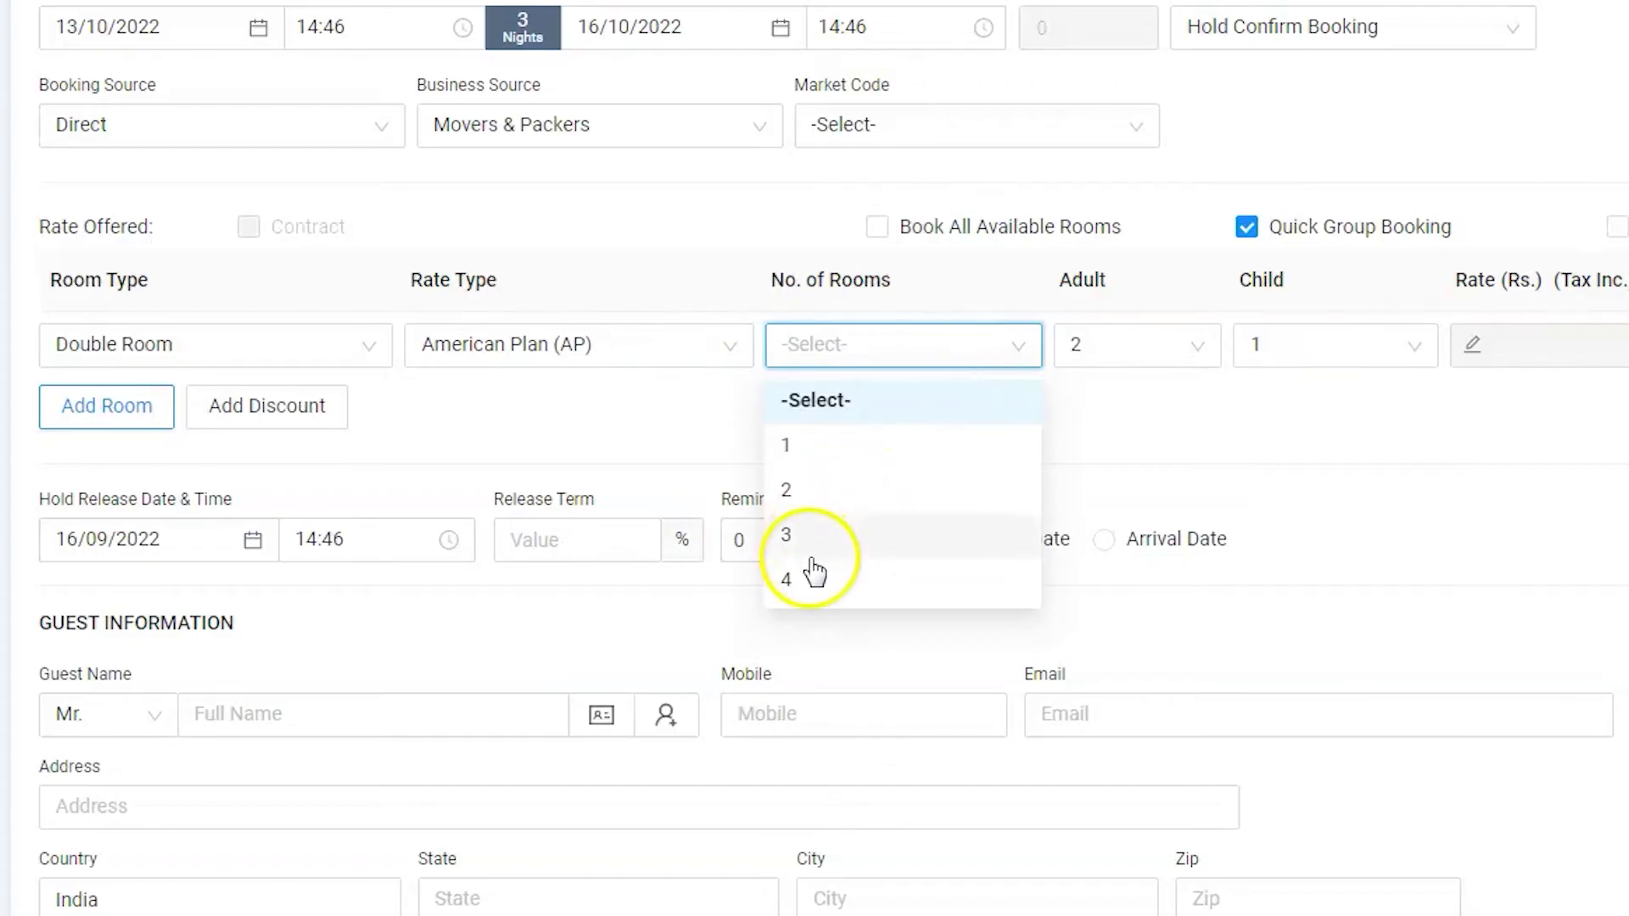
click(813, 577)
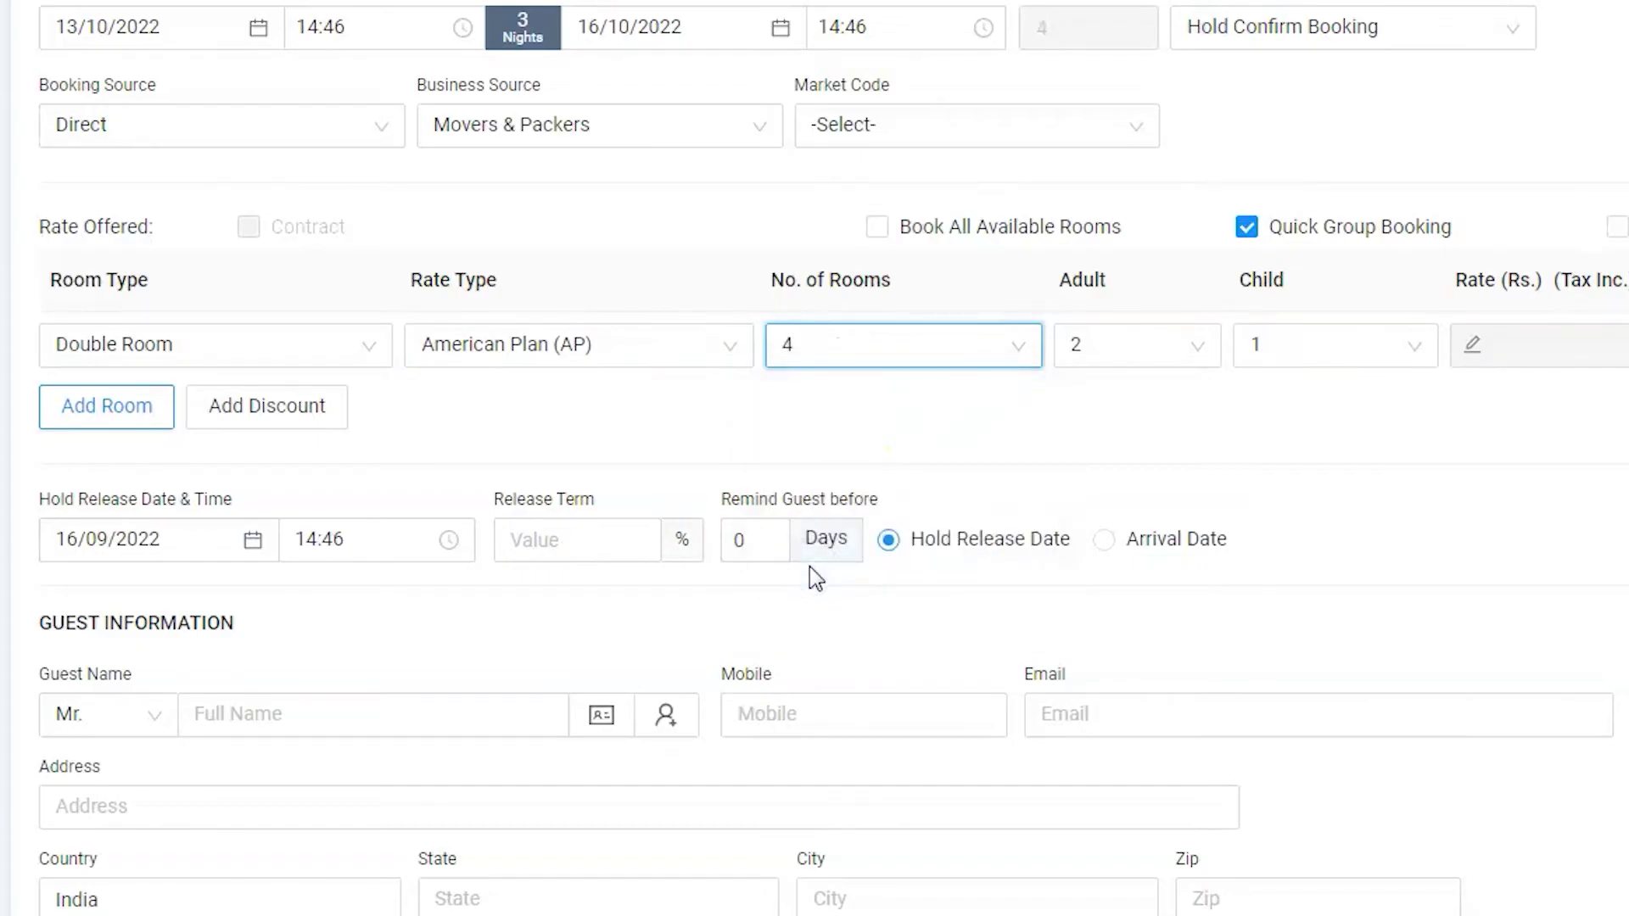
Step: Add a second room line booking 1 China Town room on American Plan (AP)
click(162, 416)
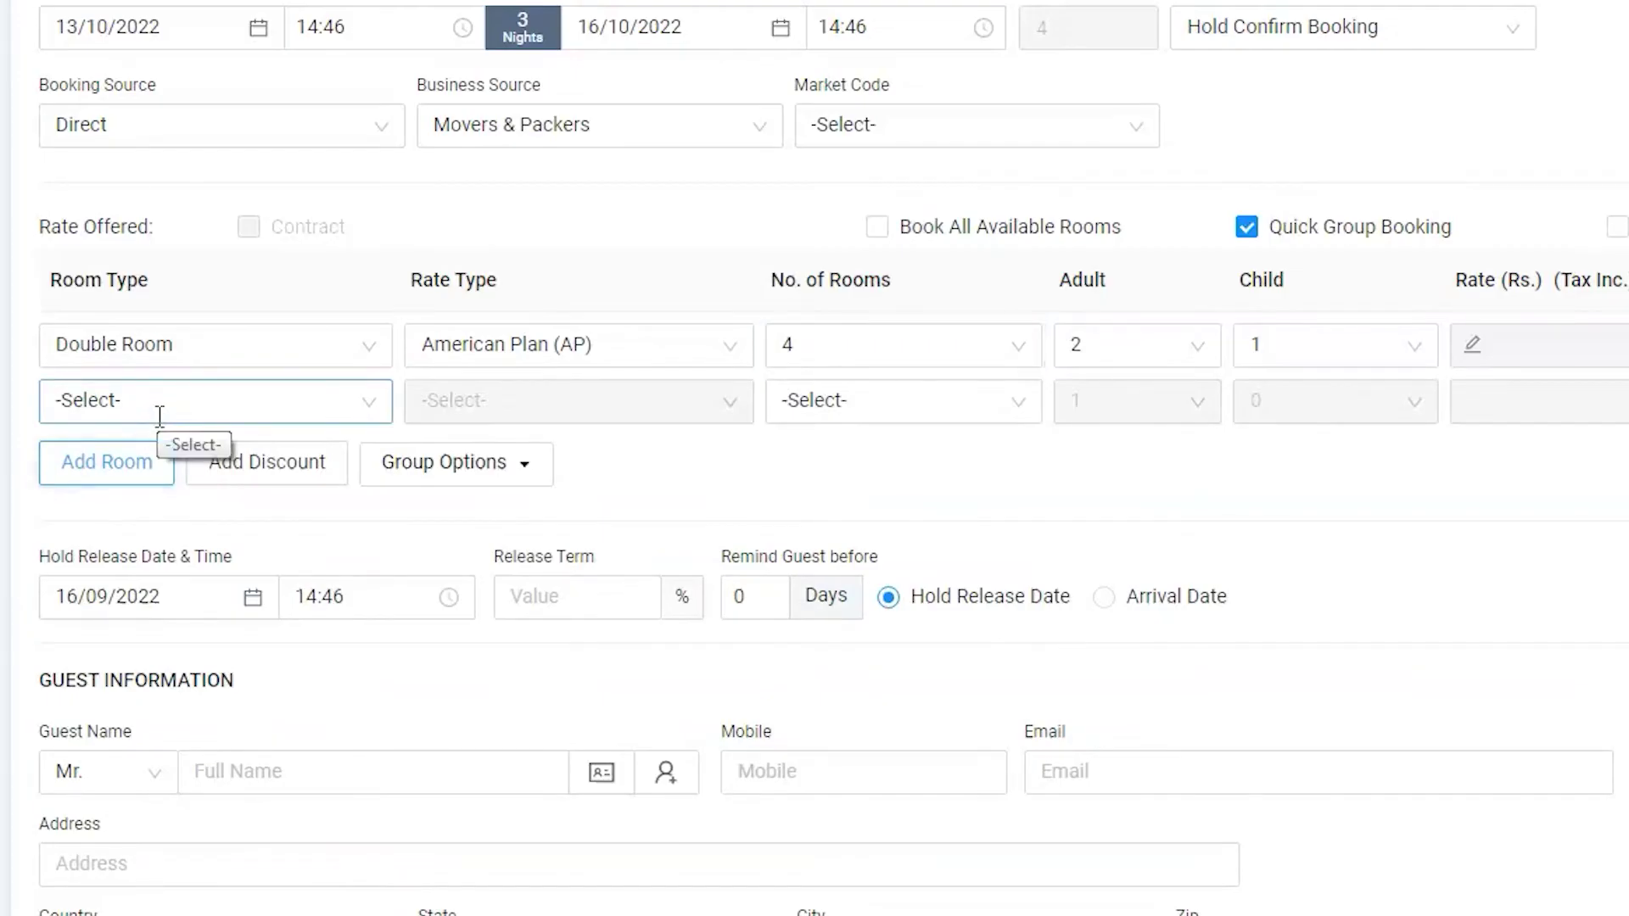
click(356, 403)
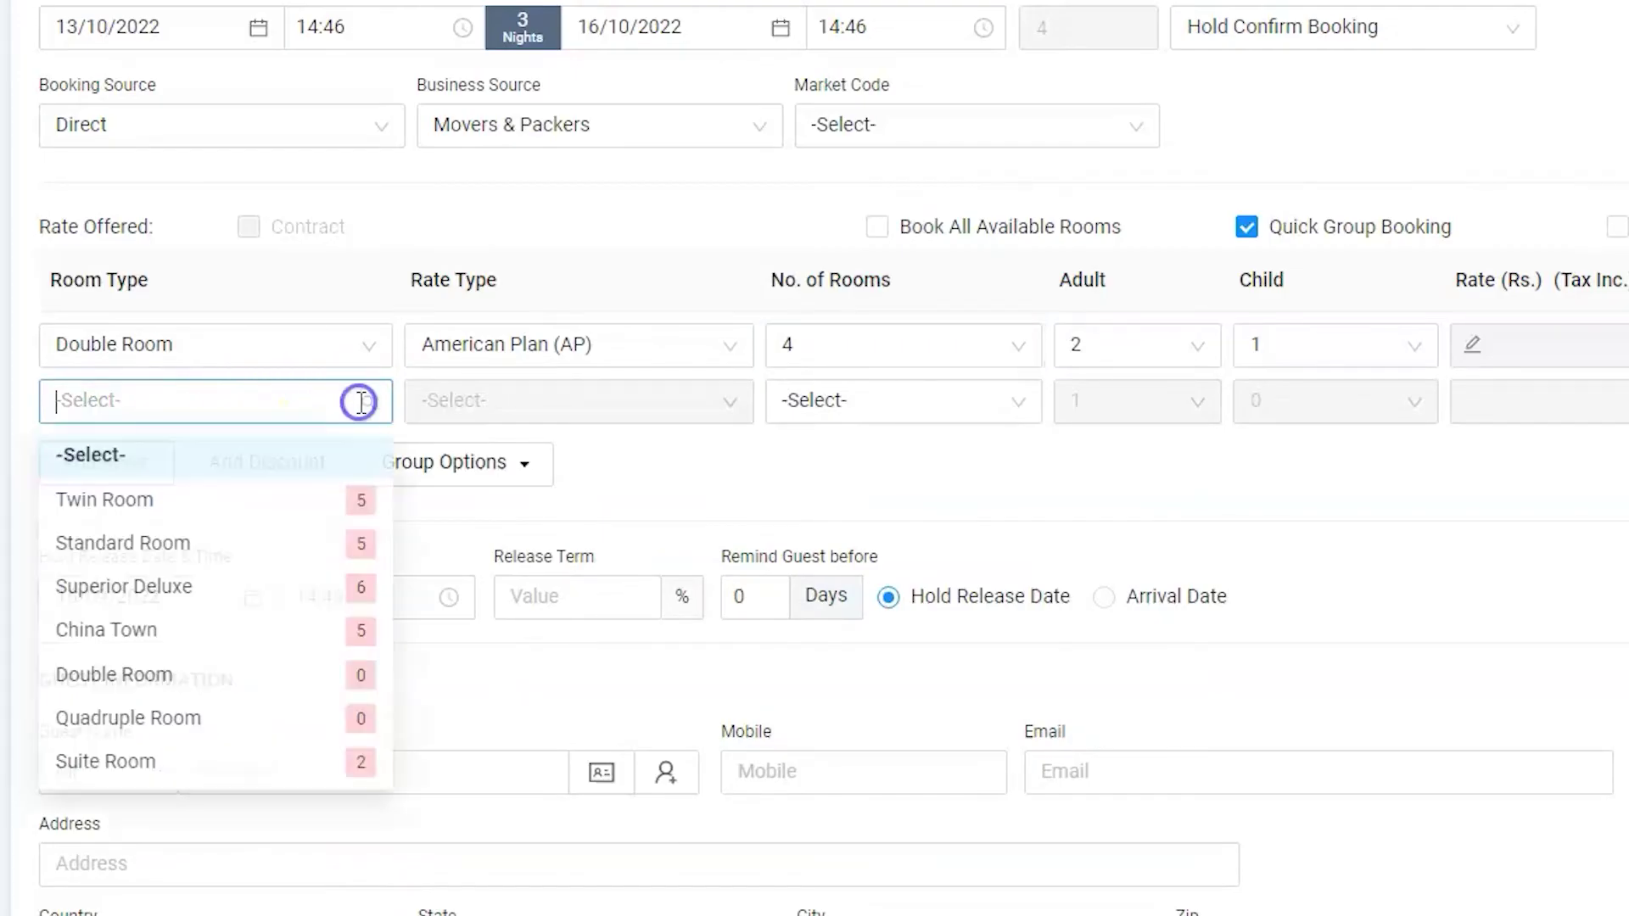
click(182, 637)
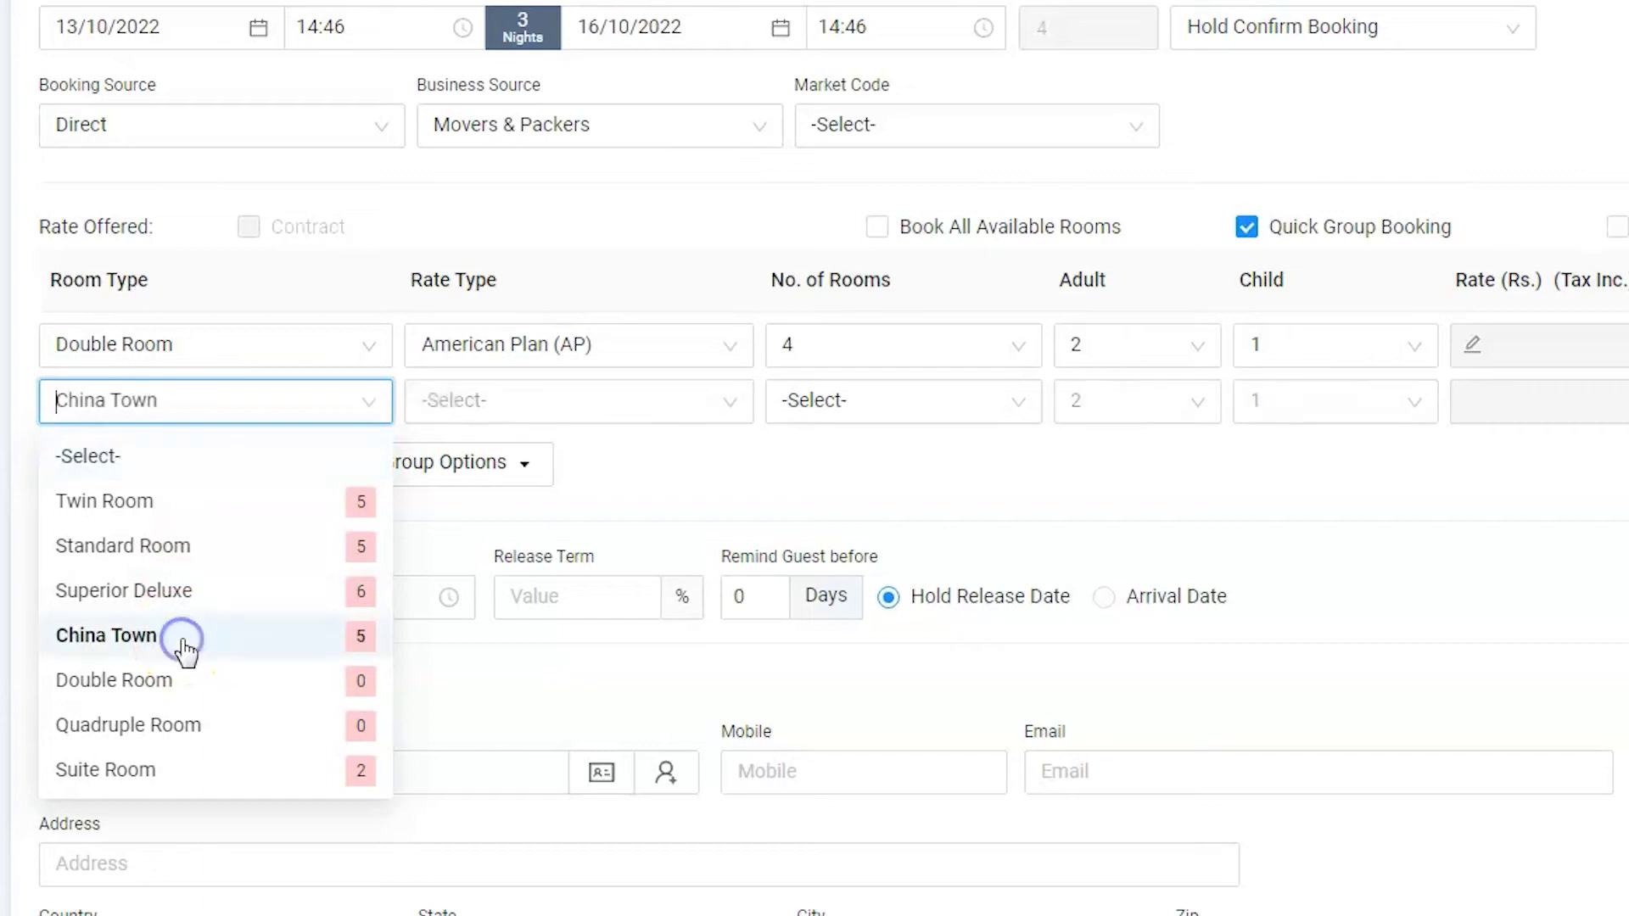
click(594, 407)
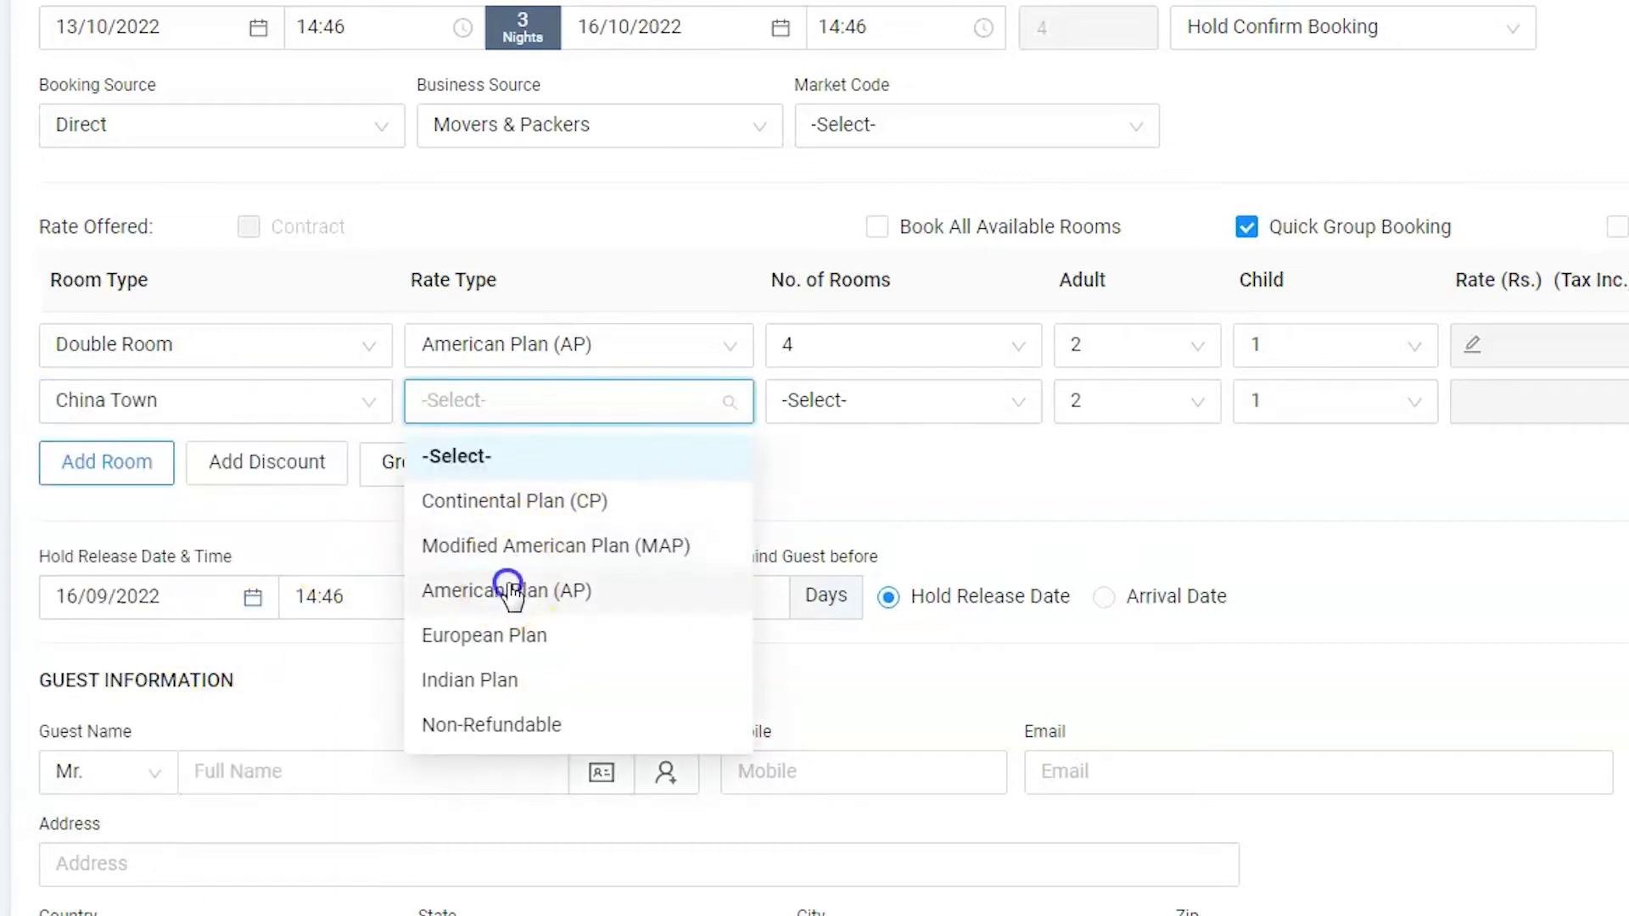
click(510, 591)
click(837, 407)
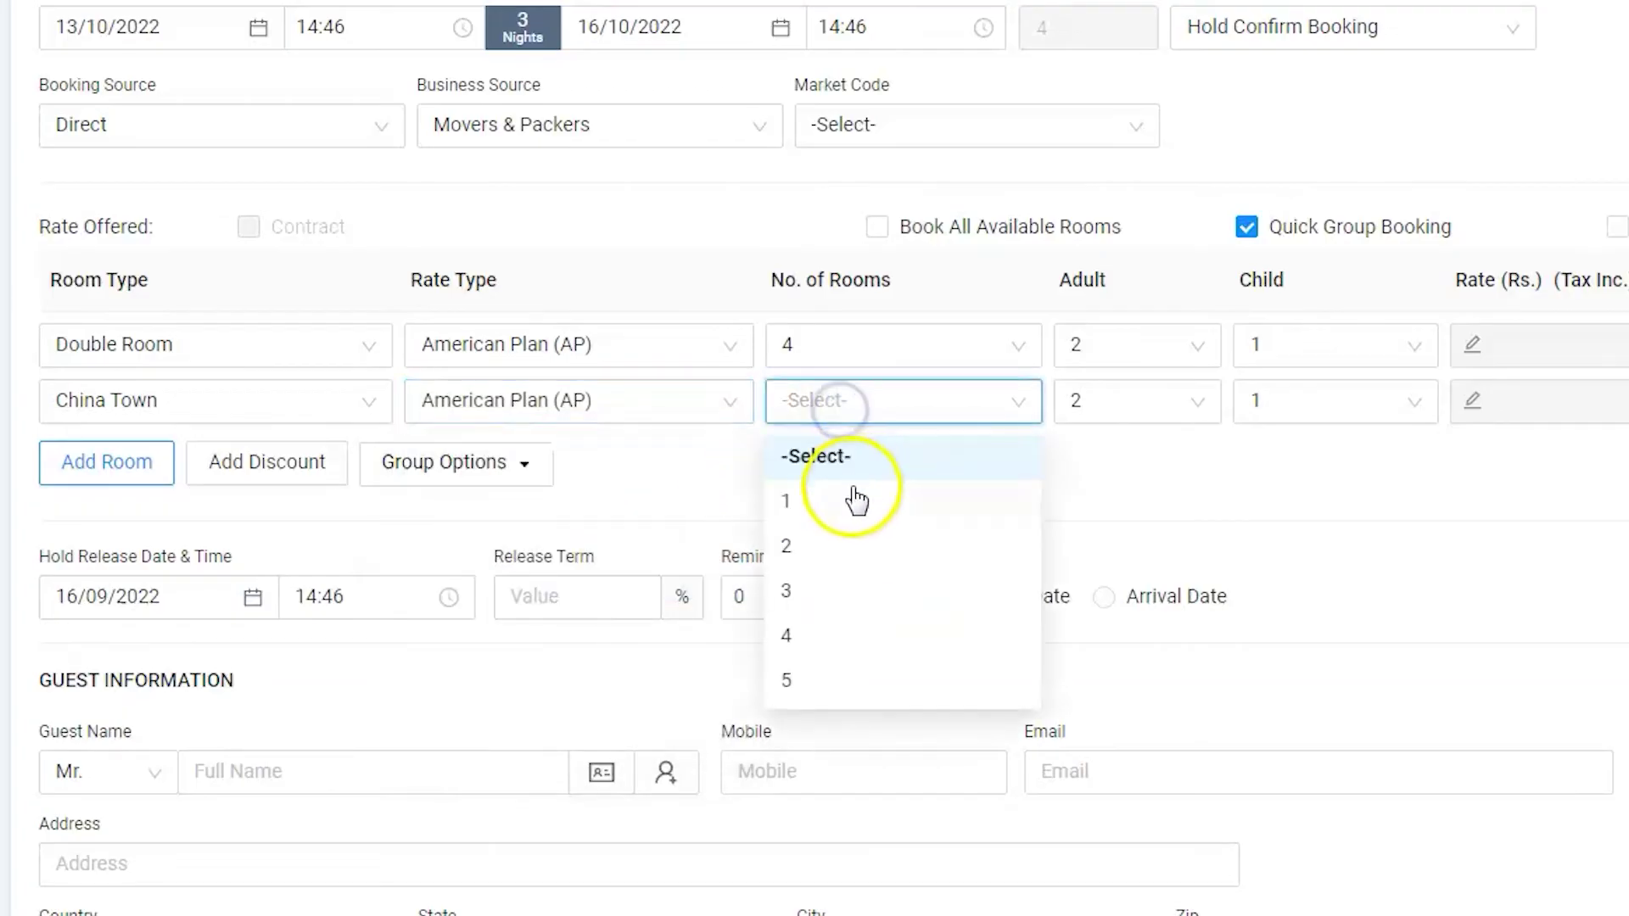
click(841, 501)
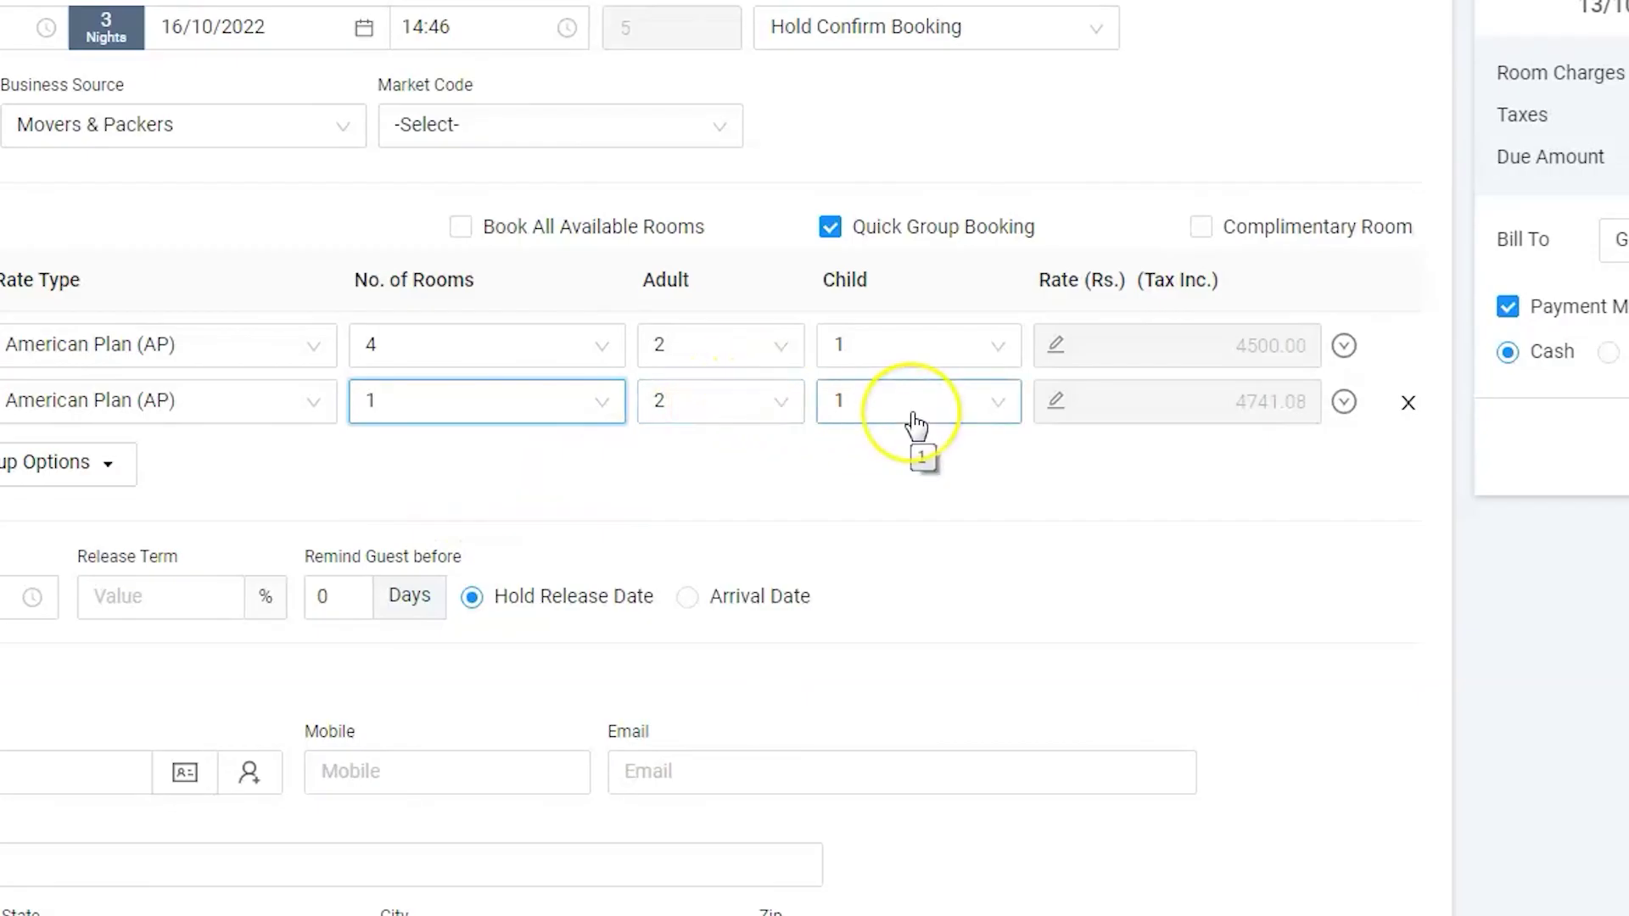
click(892, 436)
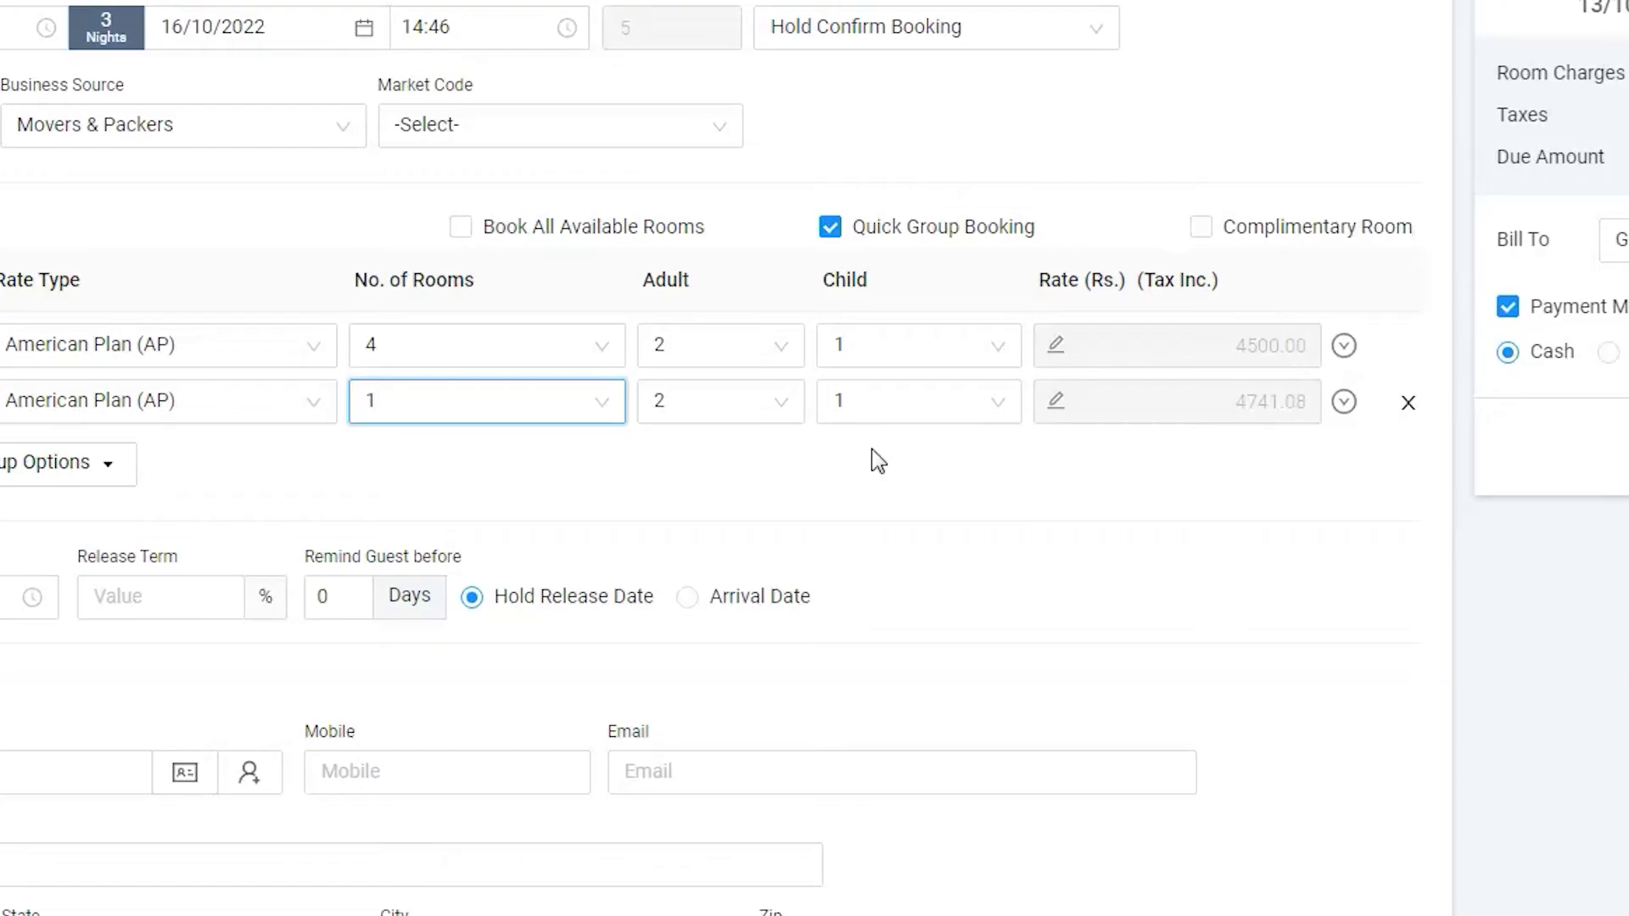
Step: Set hold release to 11 Oct 2022, release term 20, and a 1-day guest reminder before release
click(246, 387)
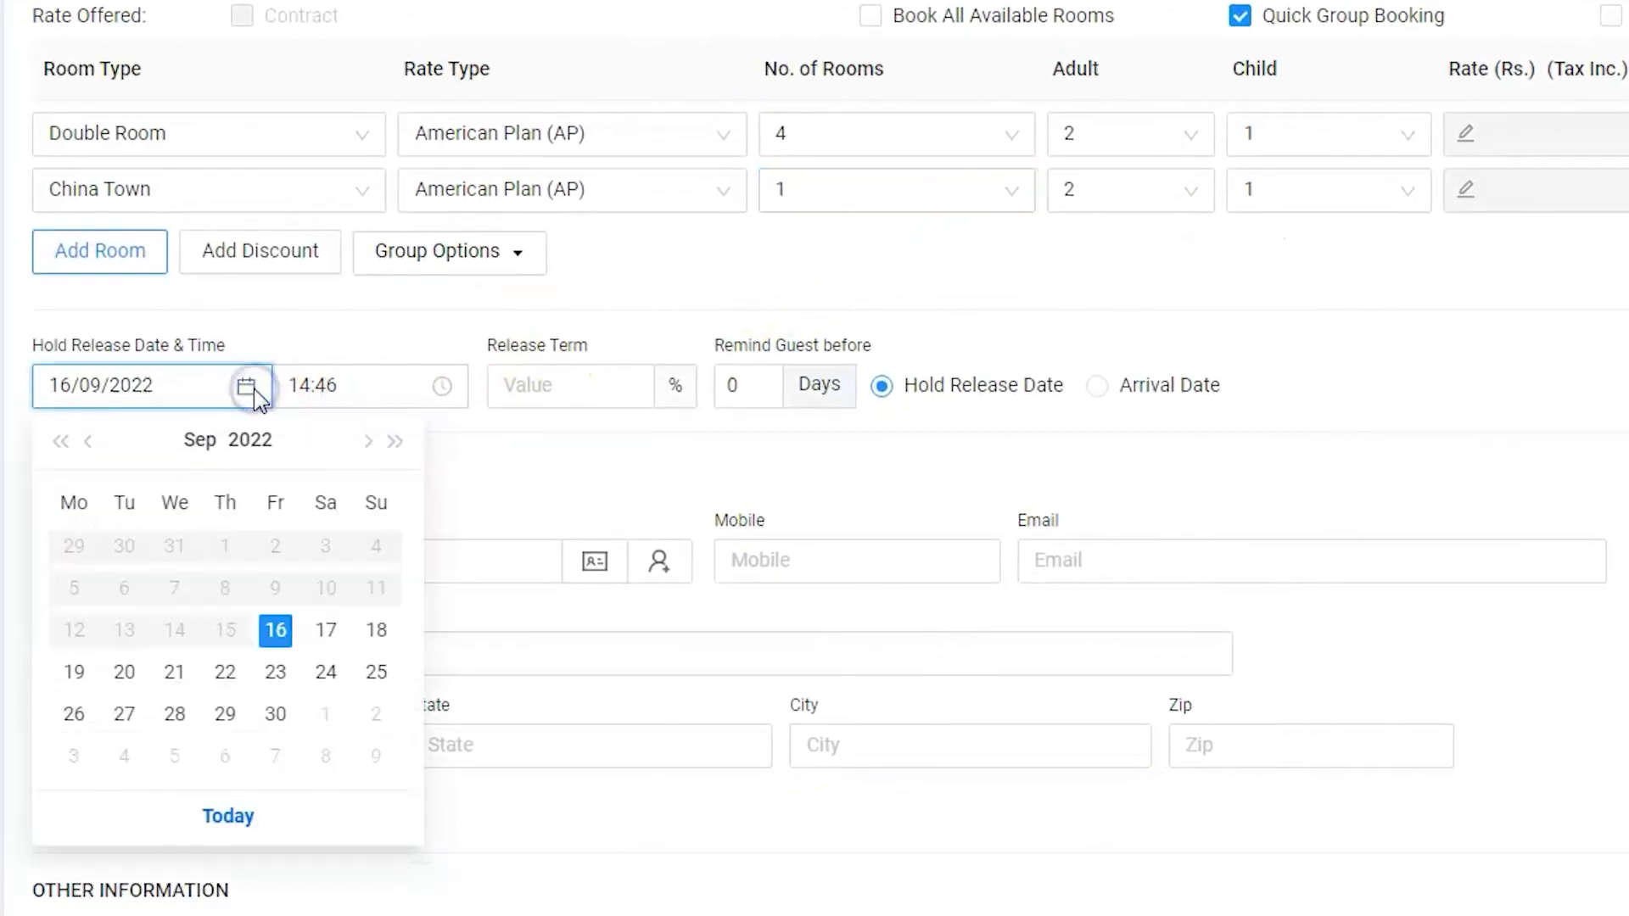
click(367, 441)
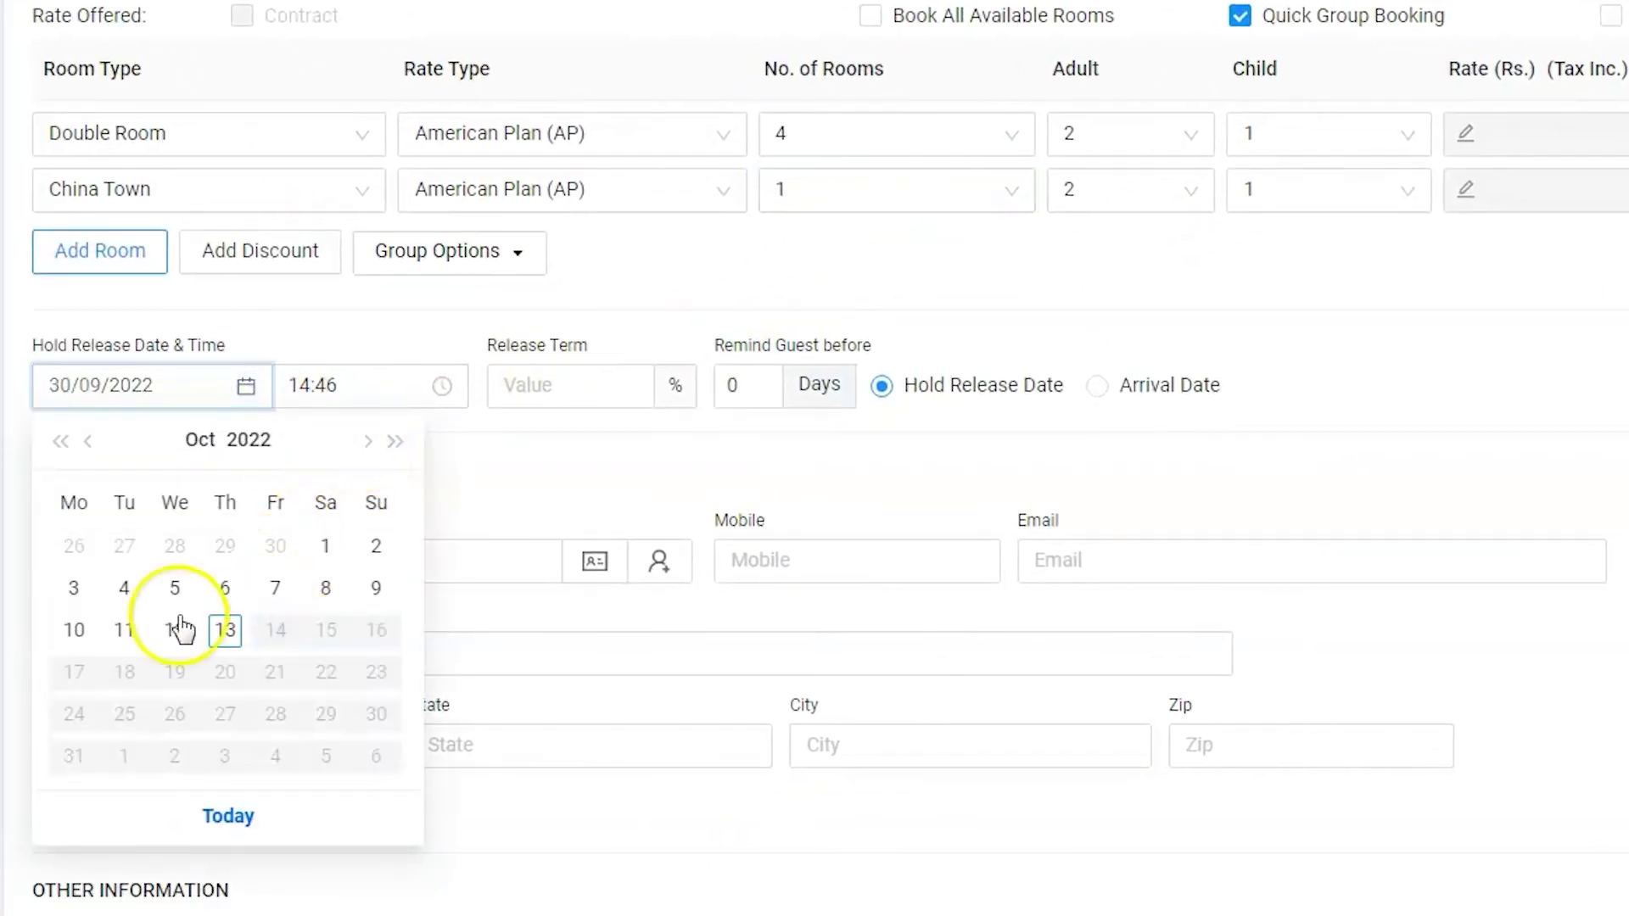
click(128, 629)
click(522, 383)
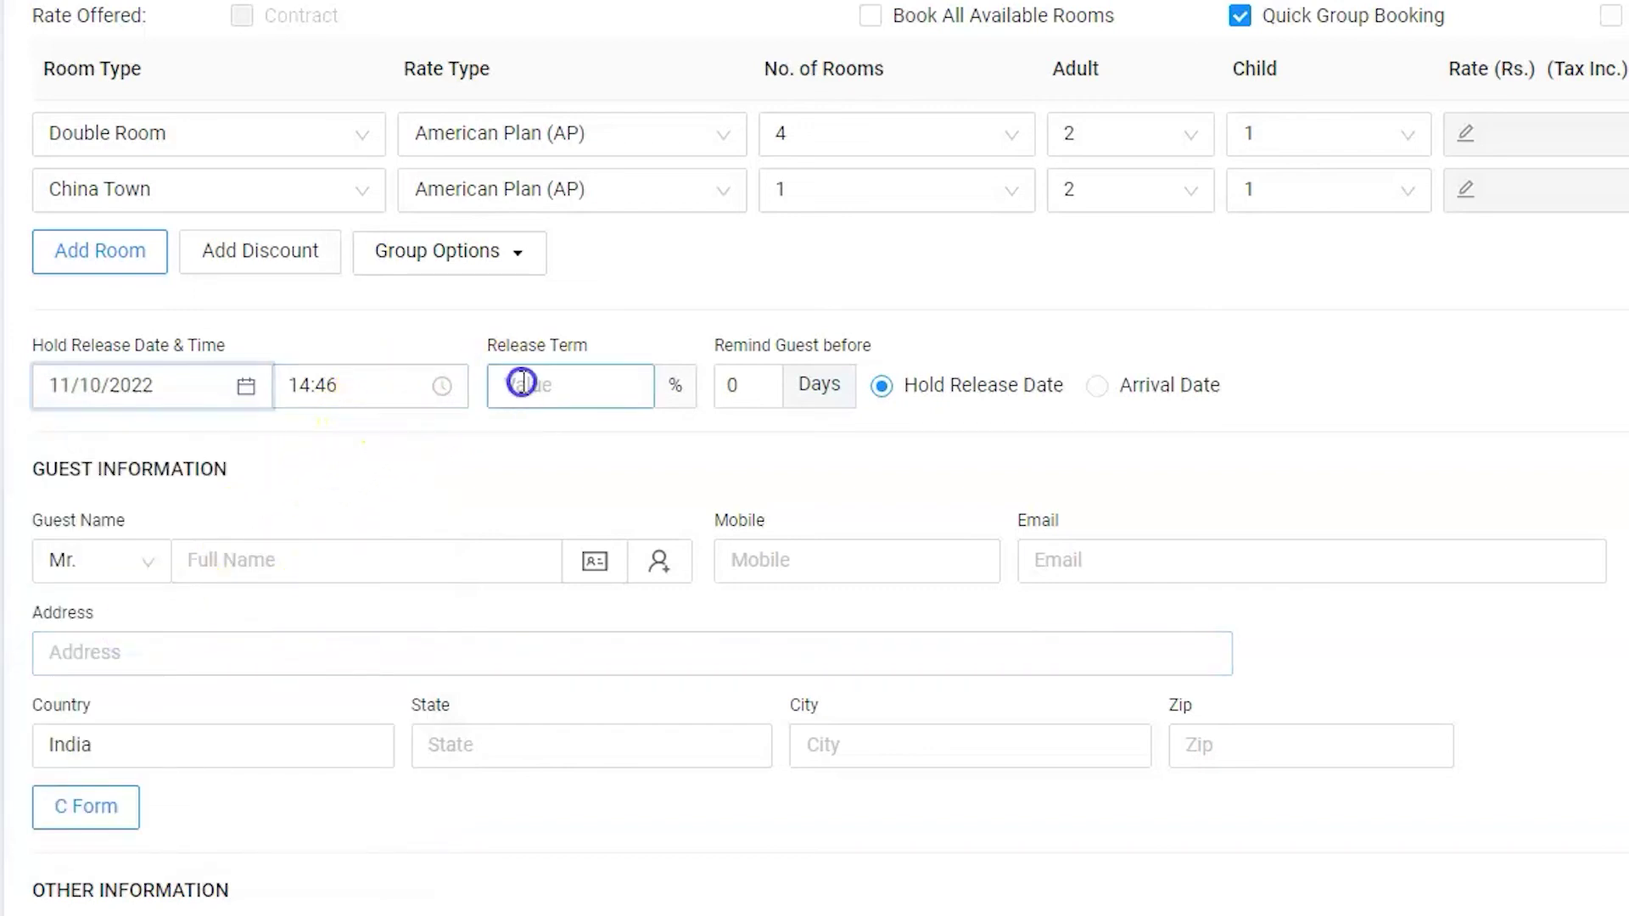
text(20)
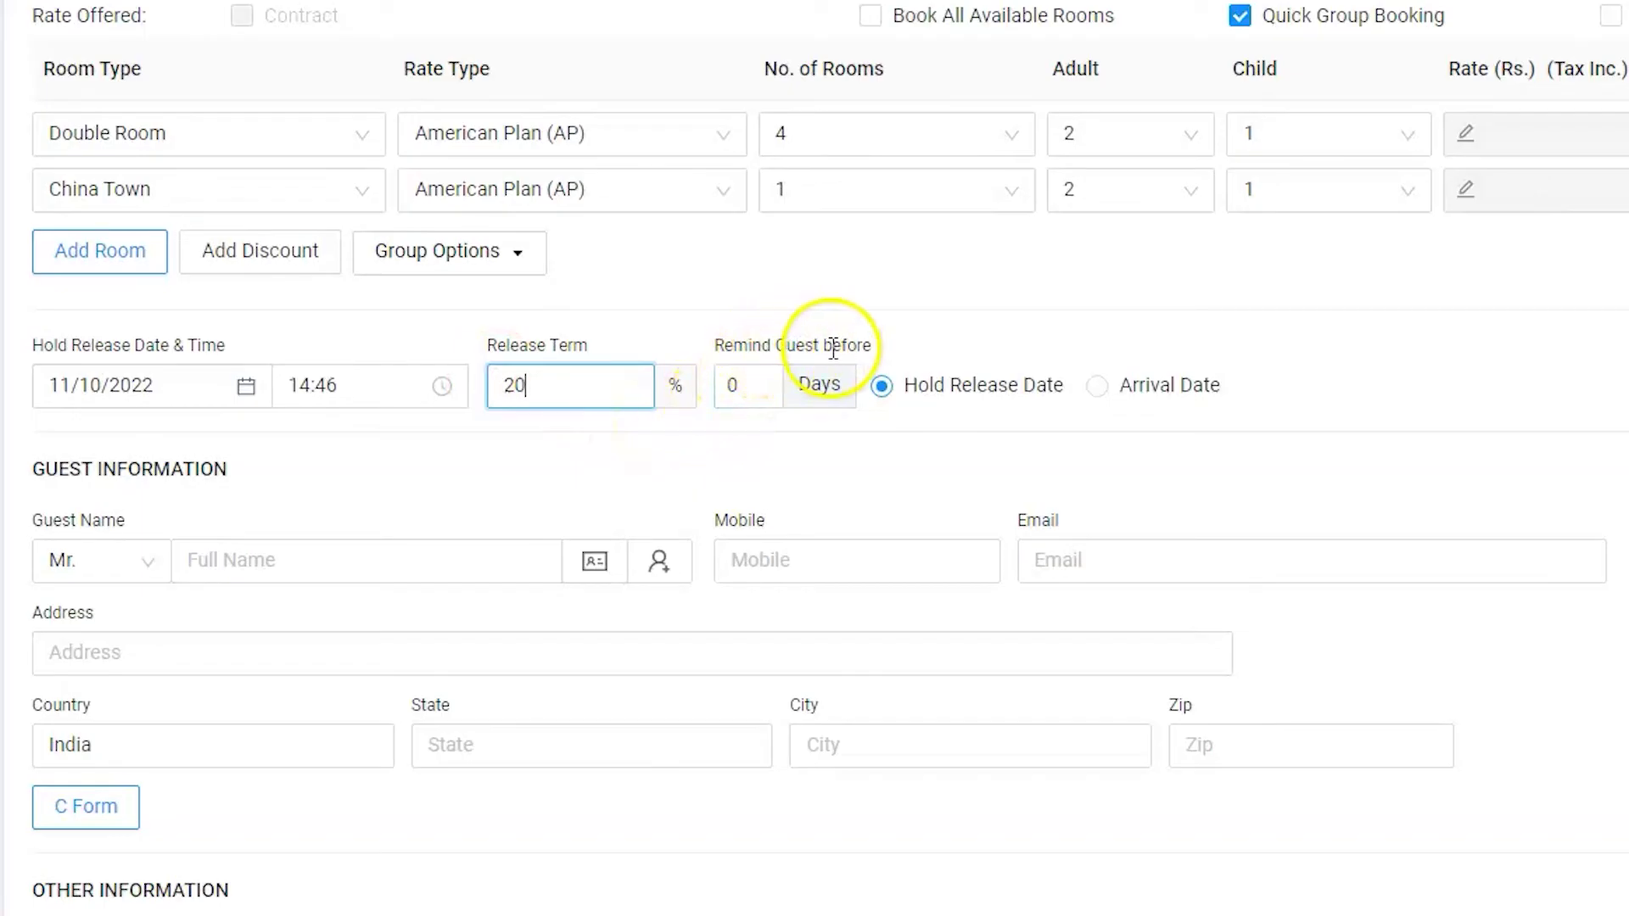
click(744, 385)
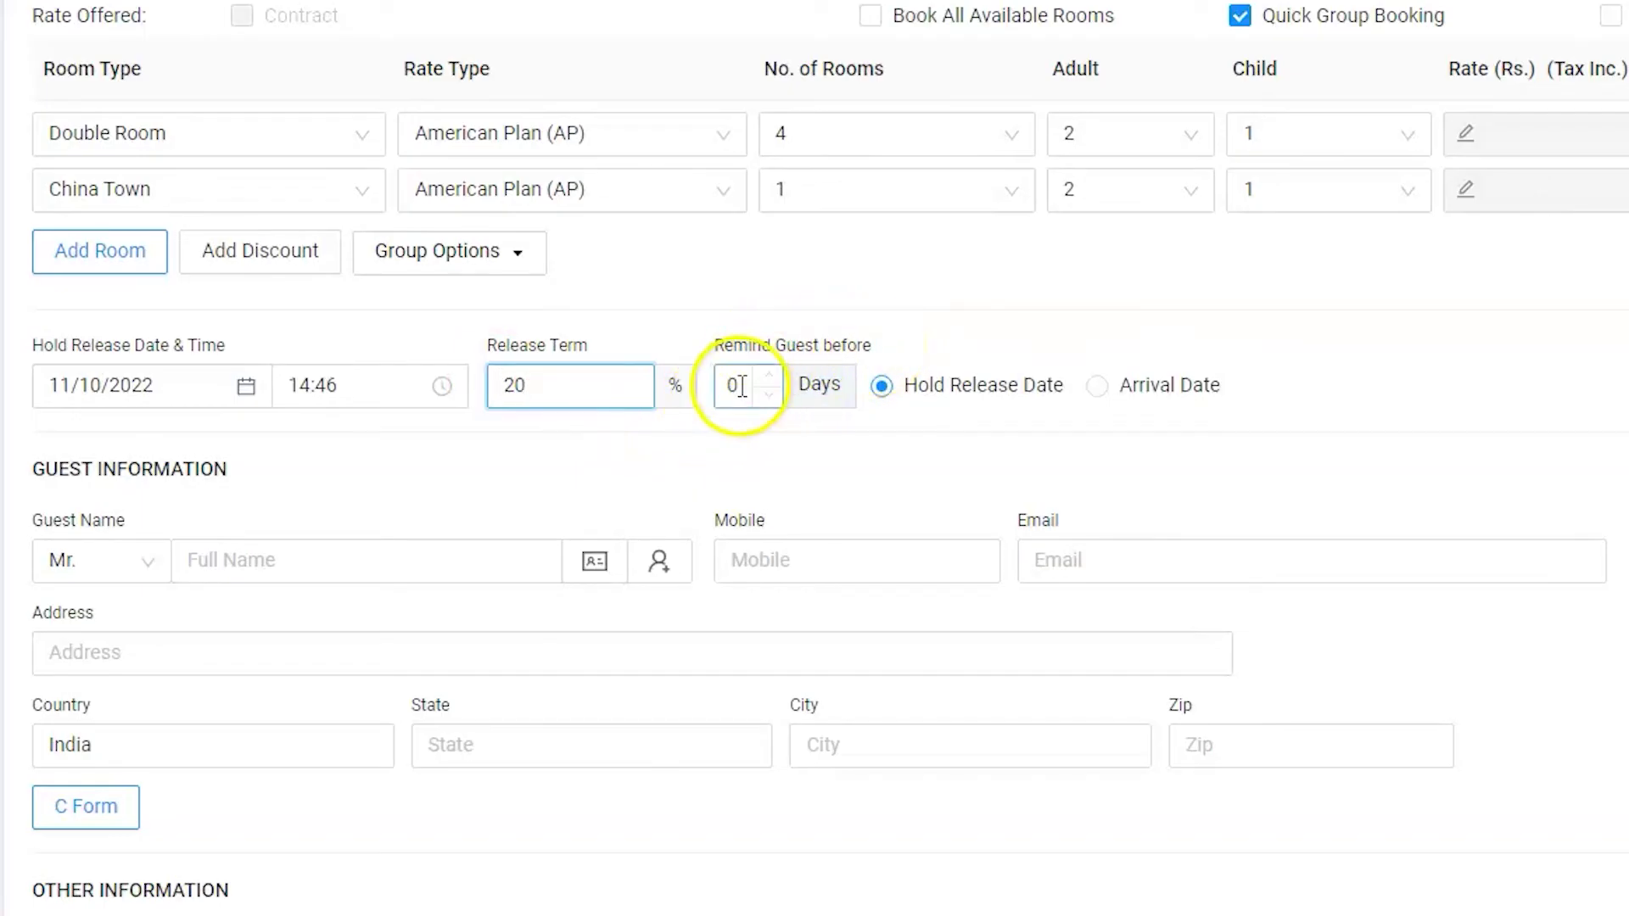
key(BackSpace)
text(1)
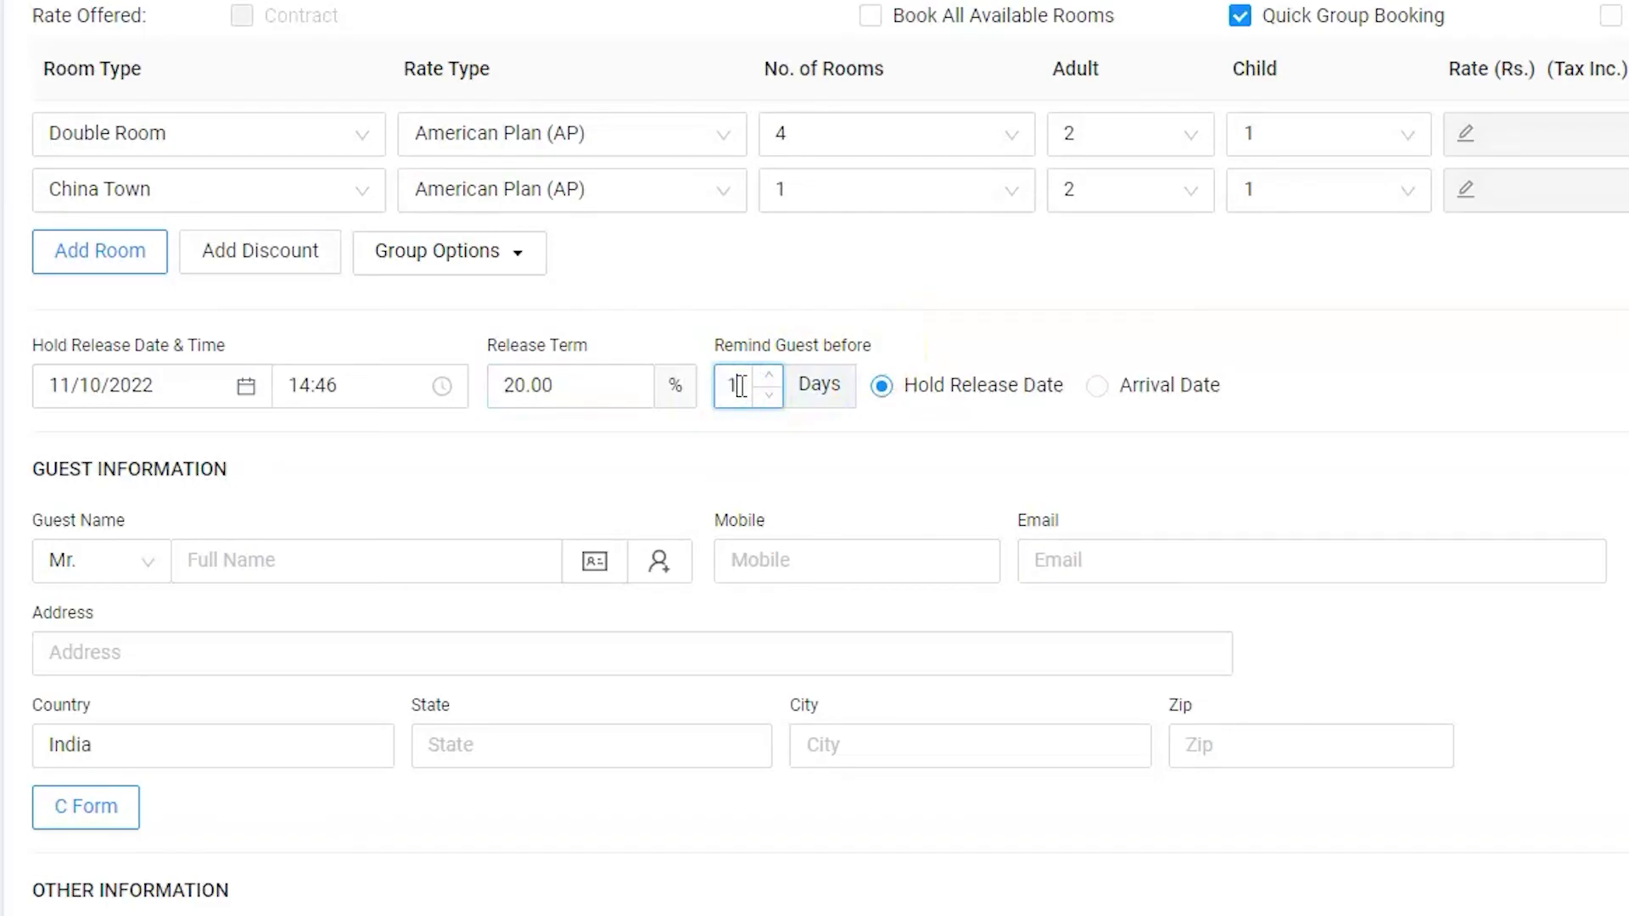
click(904, 390)
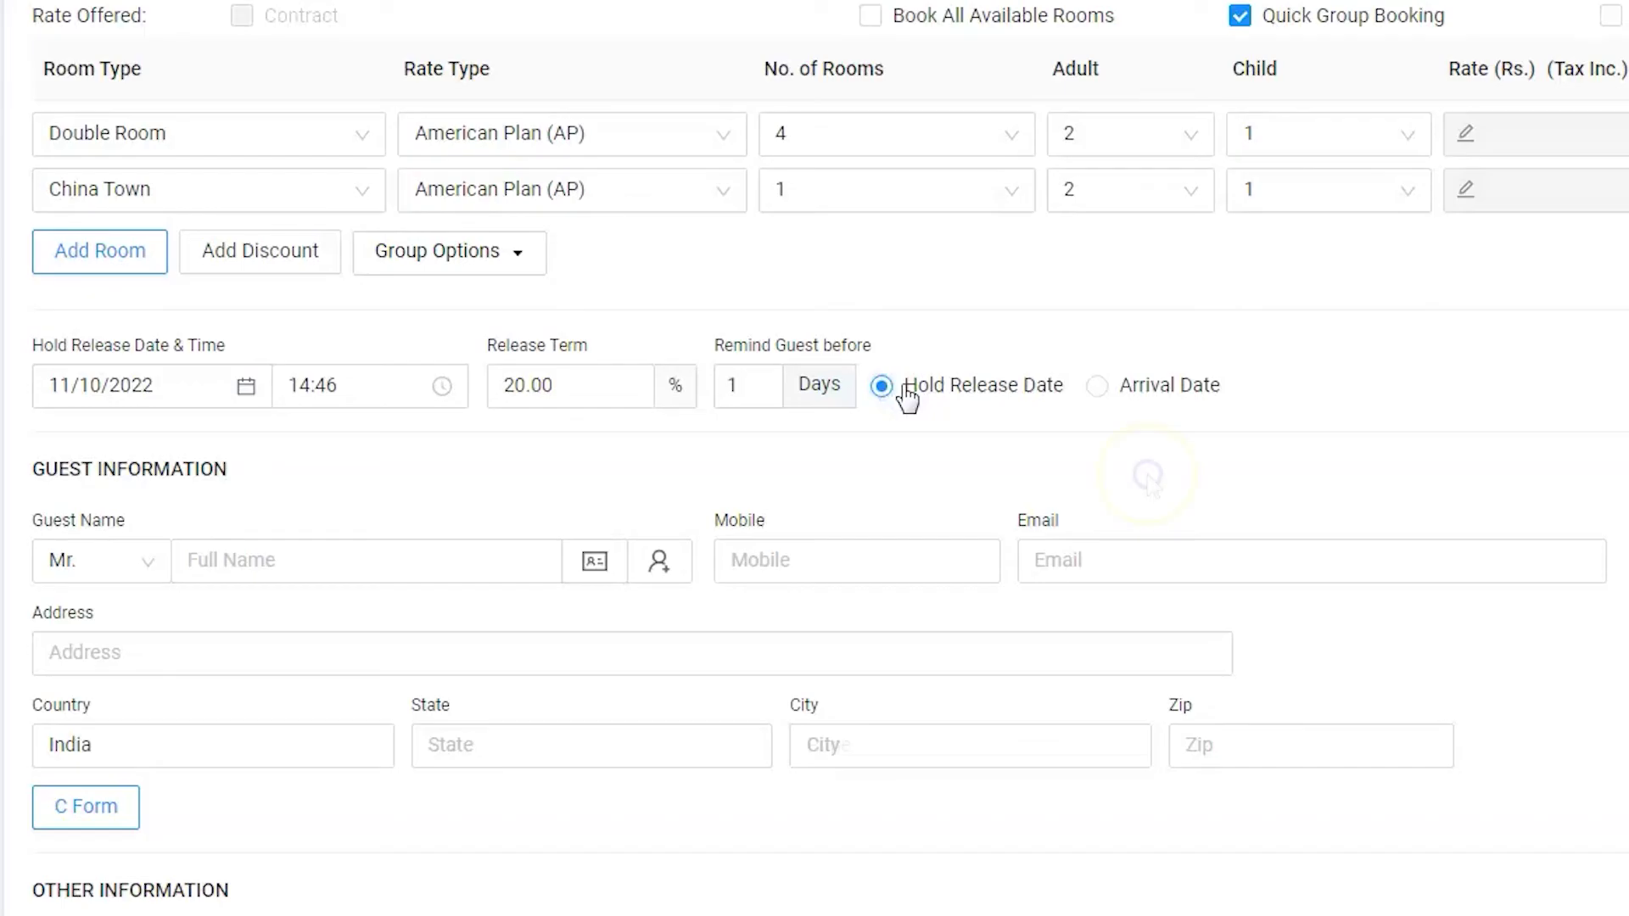
Step: Fill in the guest's full name, mobile number and e-mail address fields
scroll(1137, 441, down, 2)
click(363, 464)
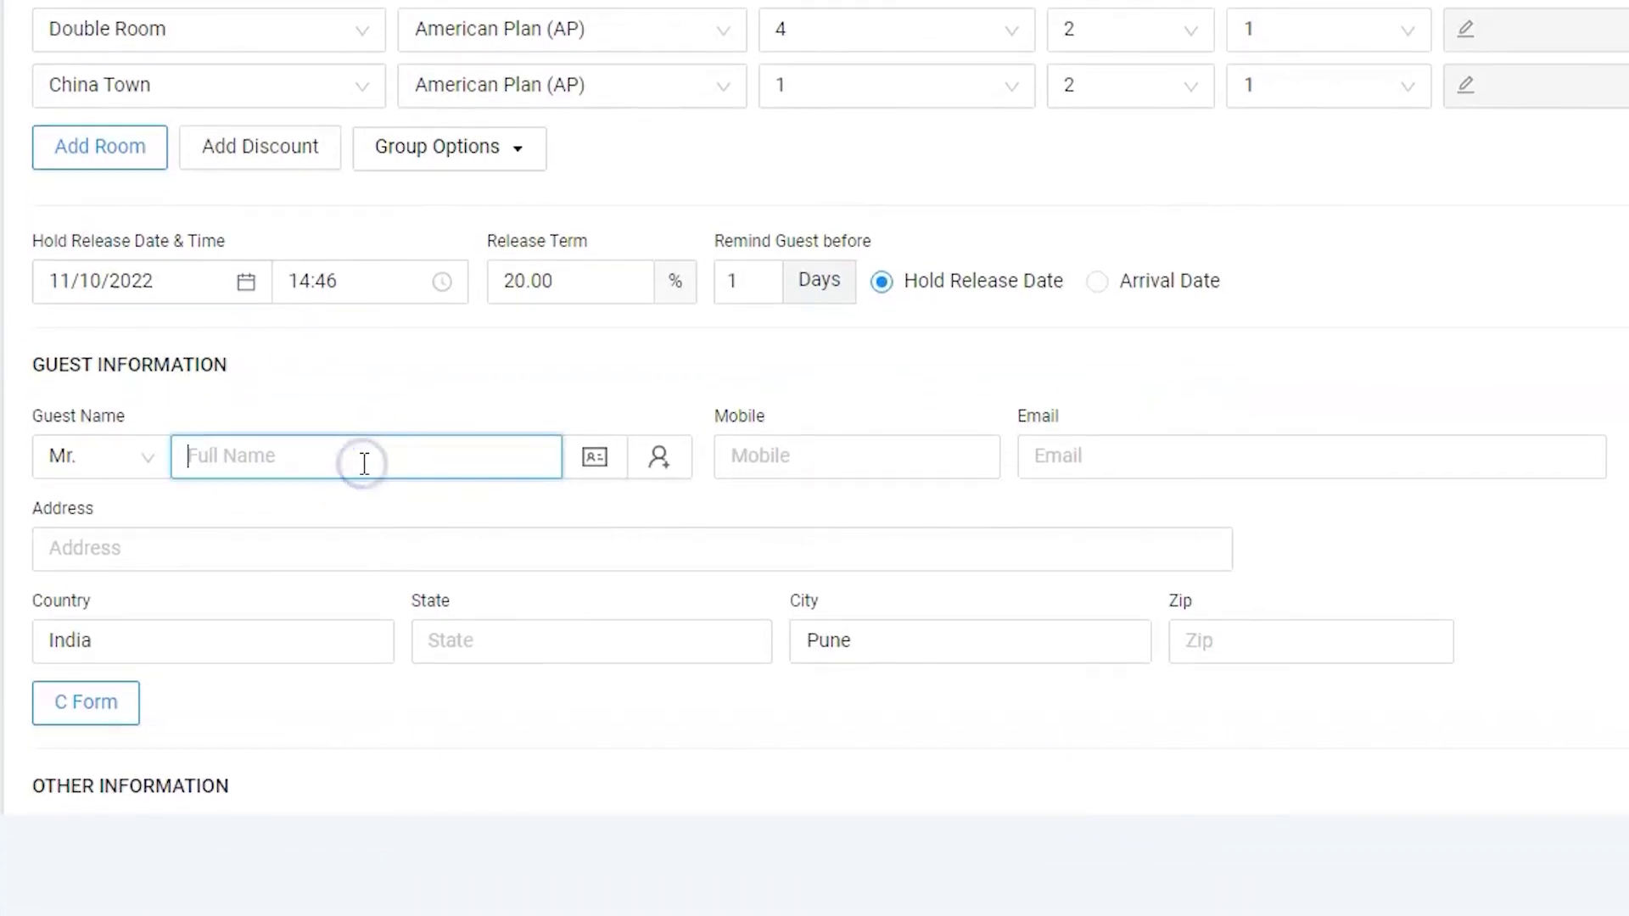
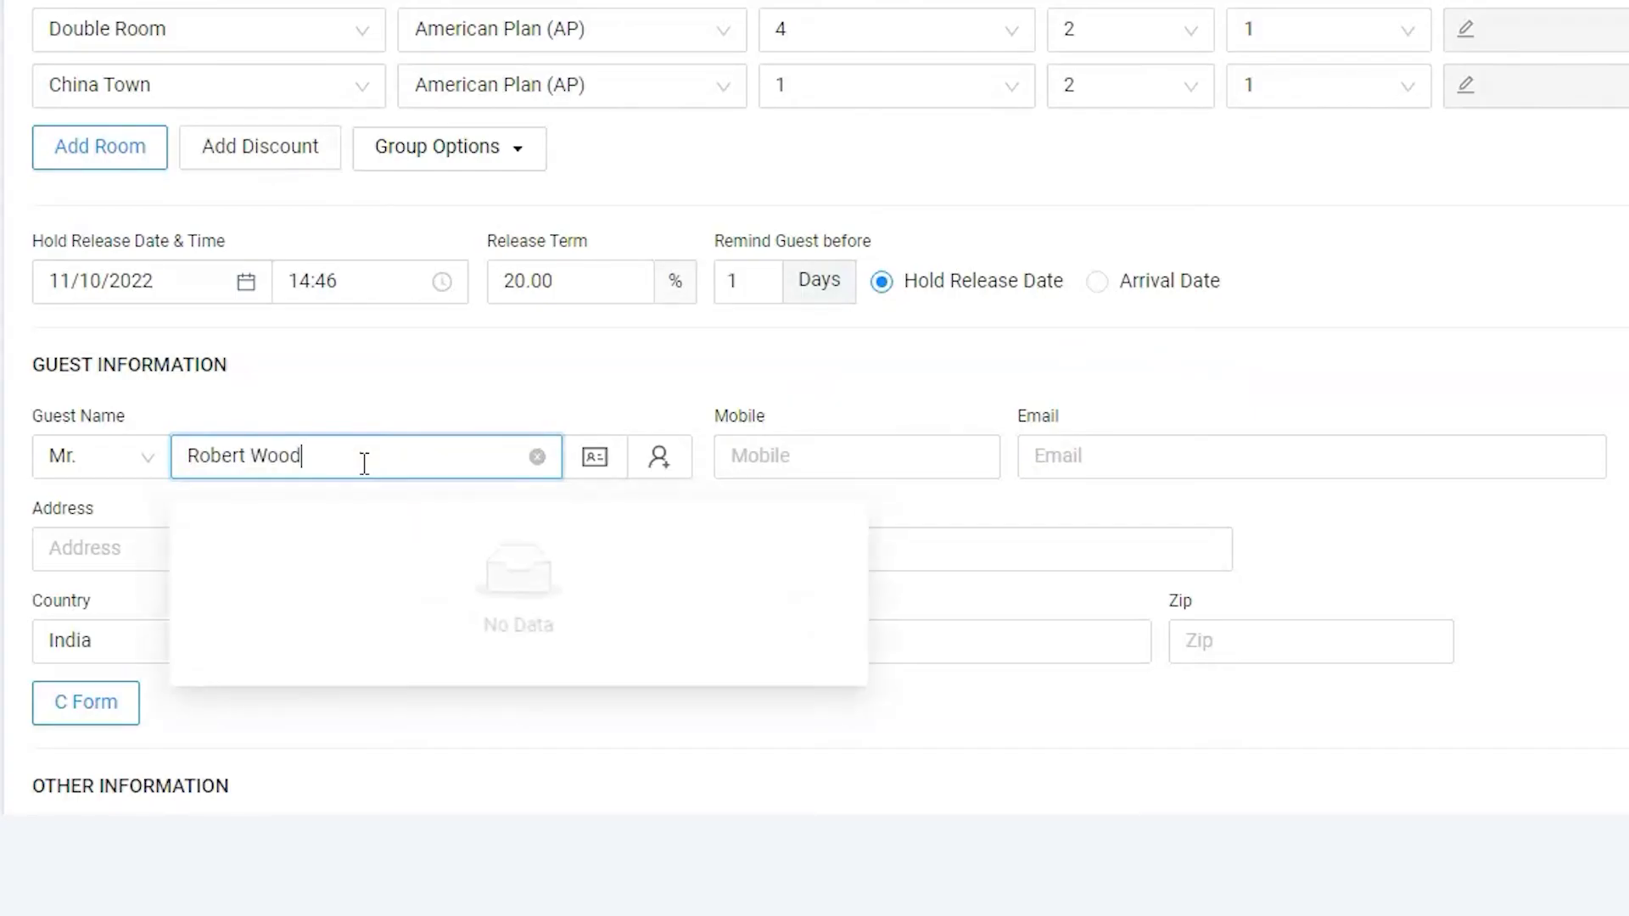
click(767, 455)
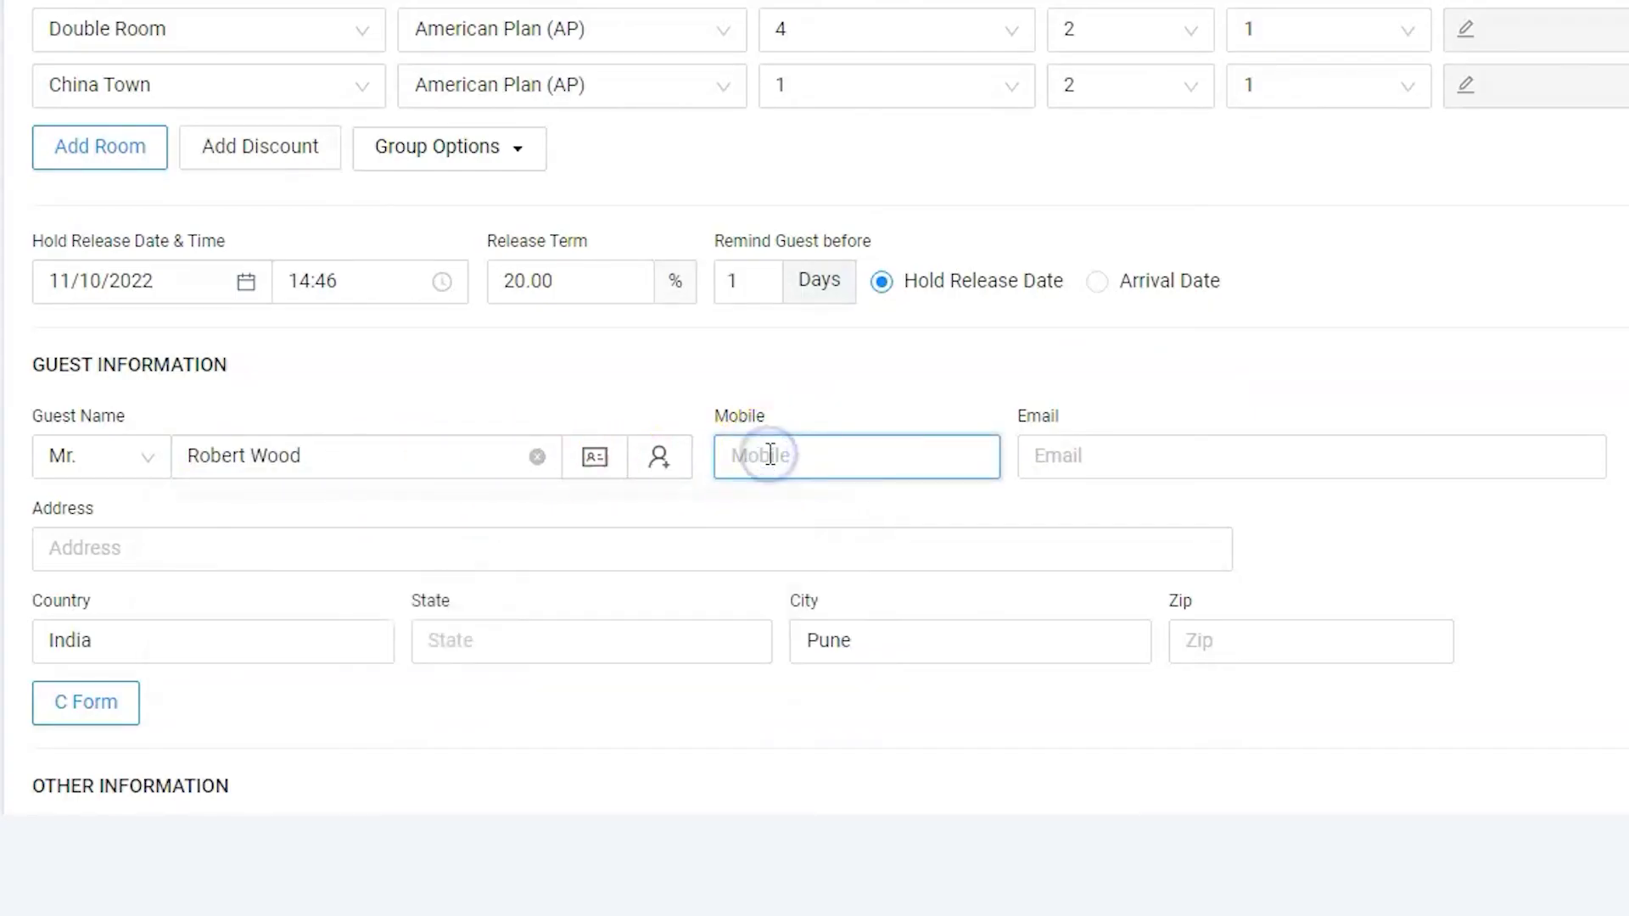
text(987654321)
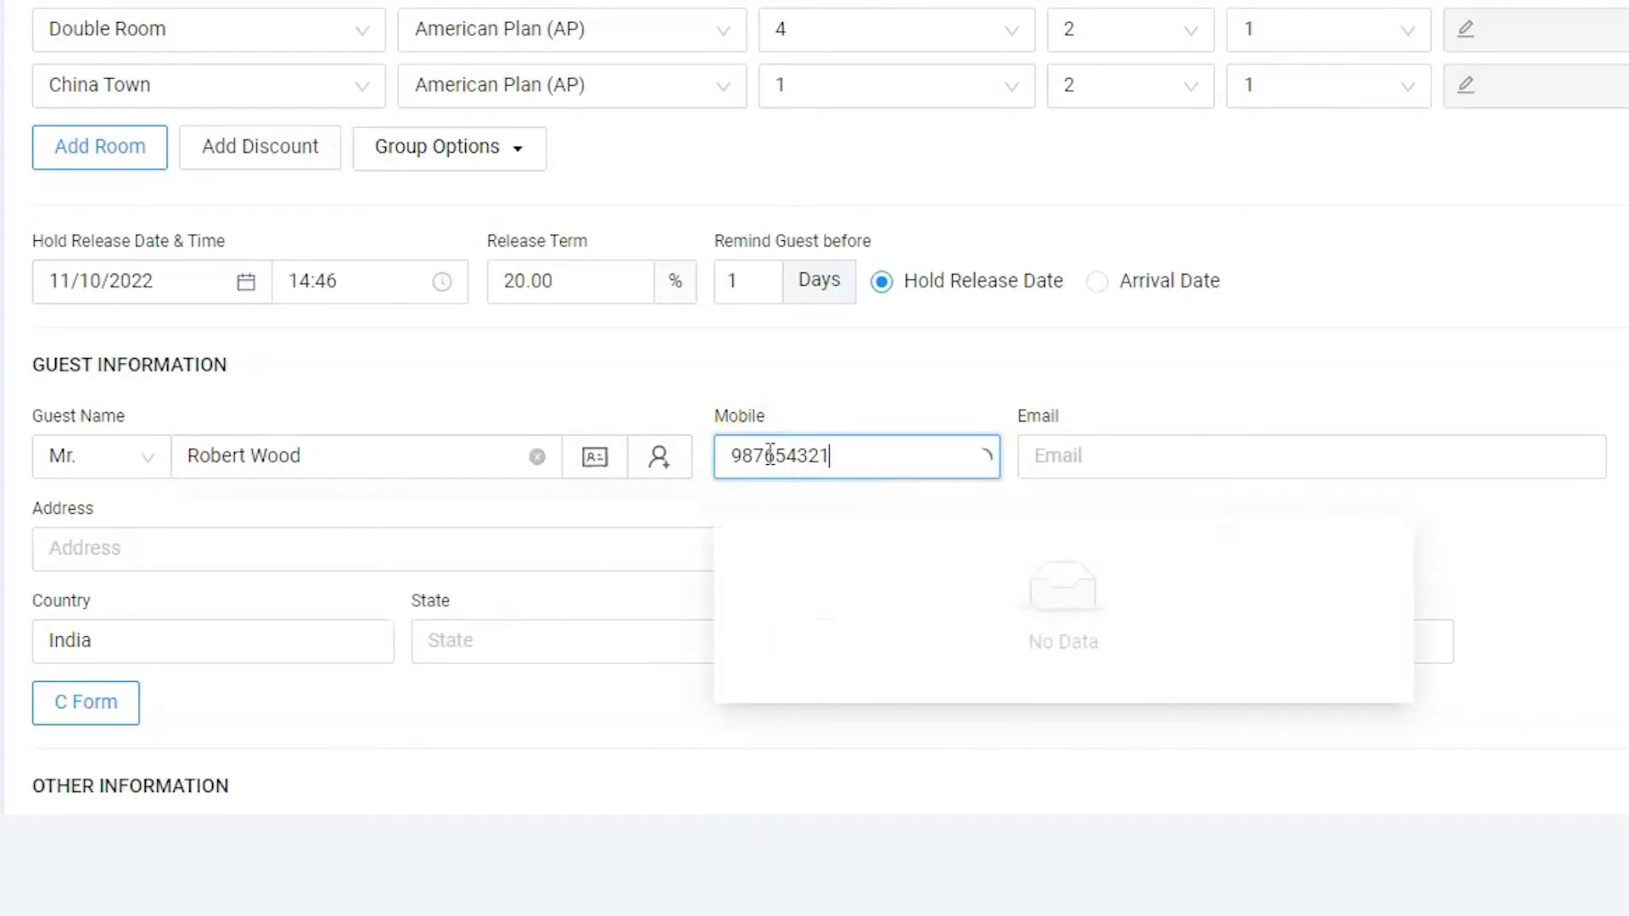
text(0)
click(1136, 458)
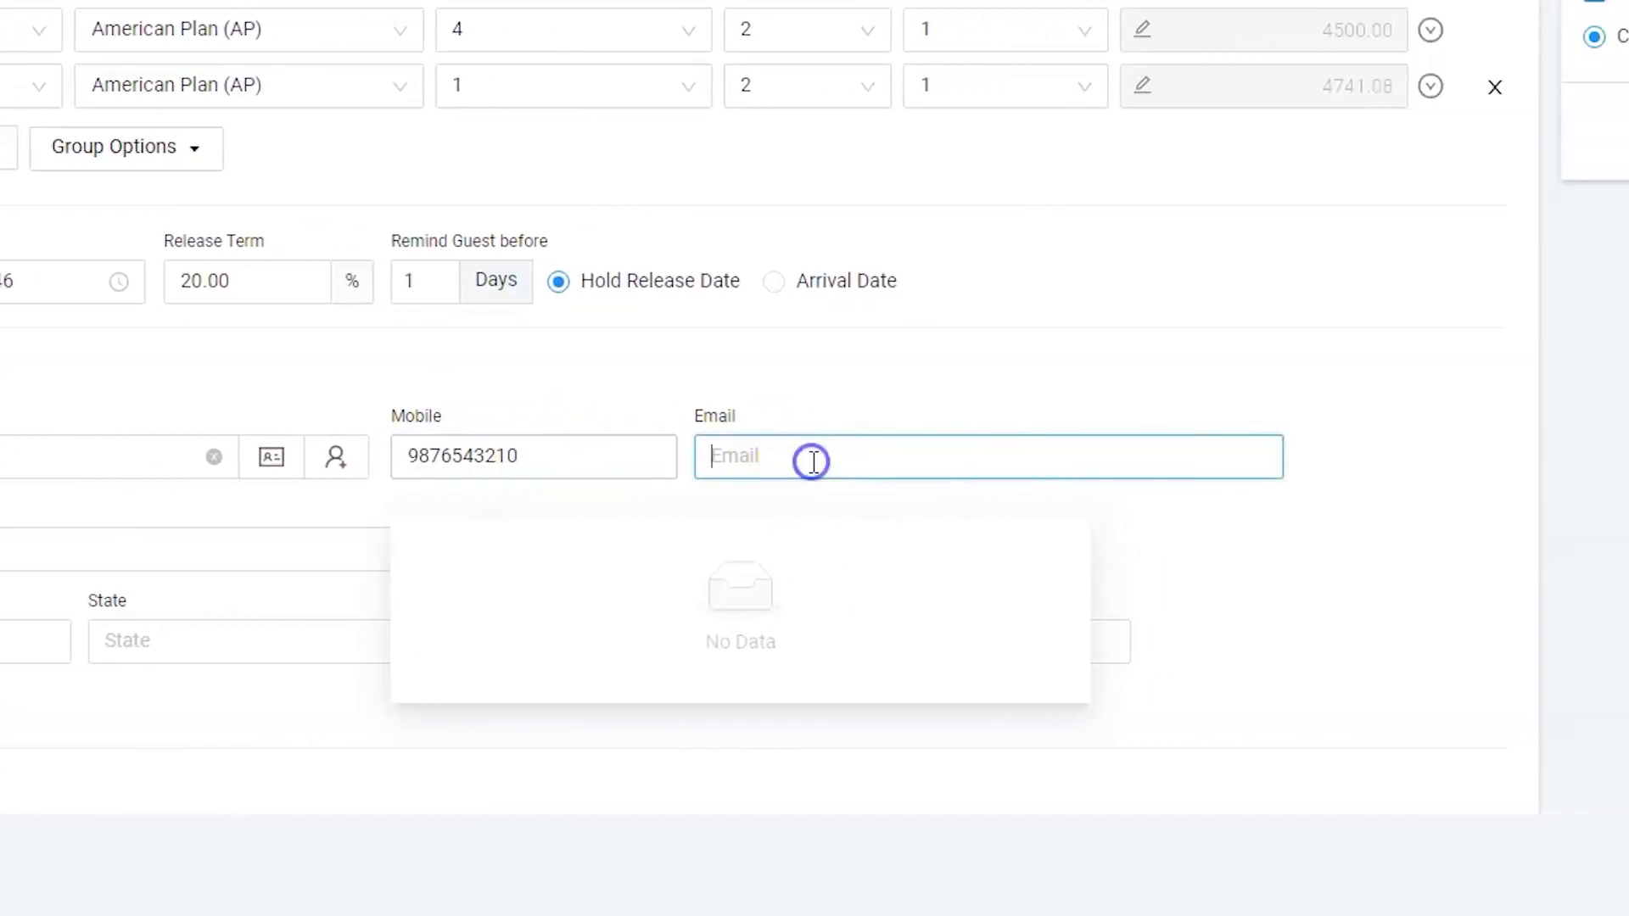
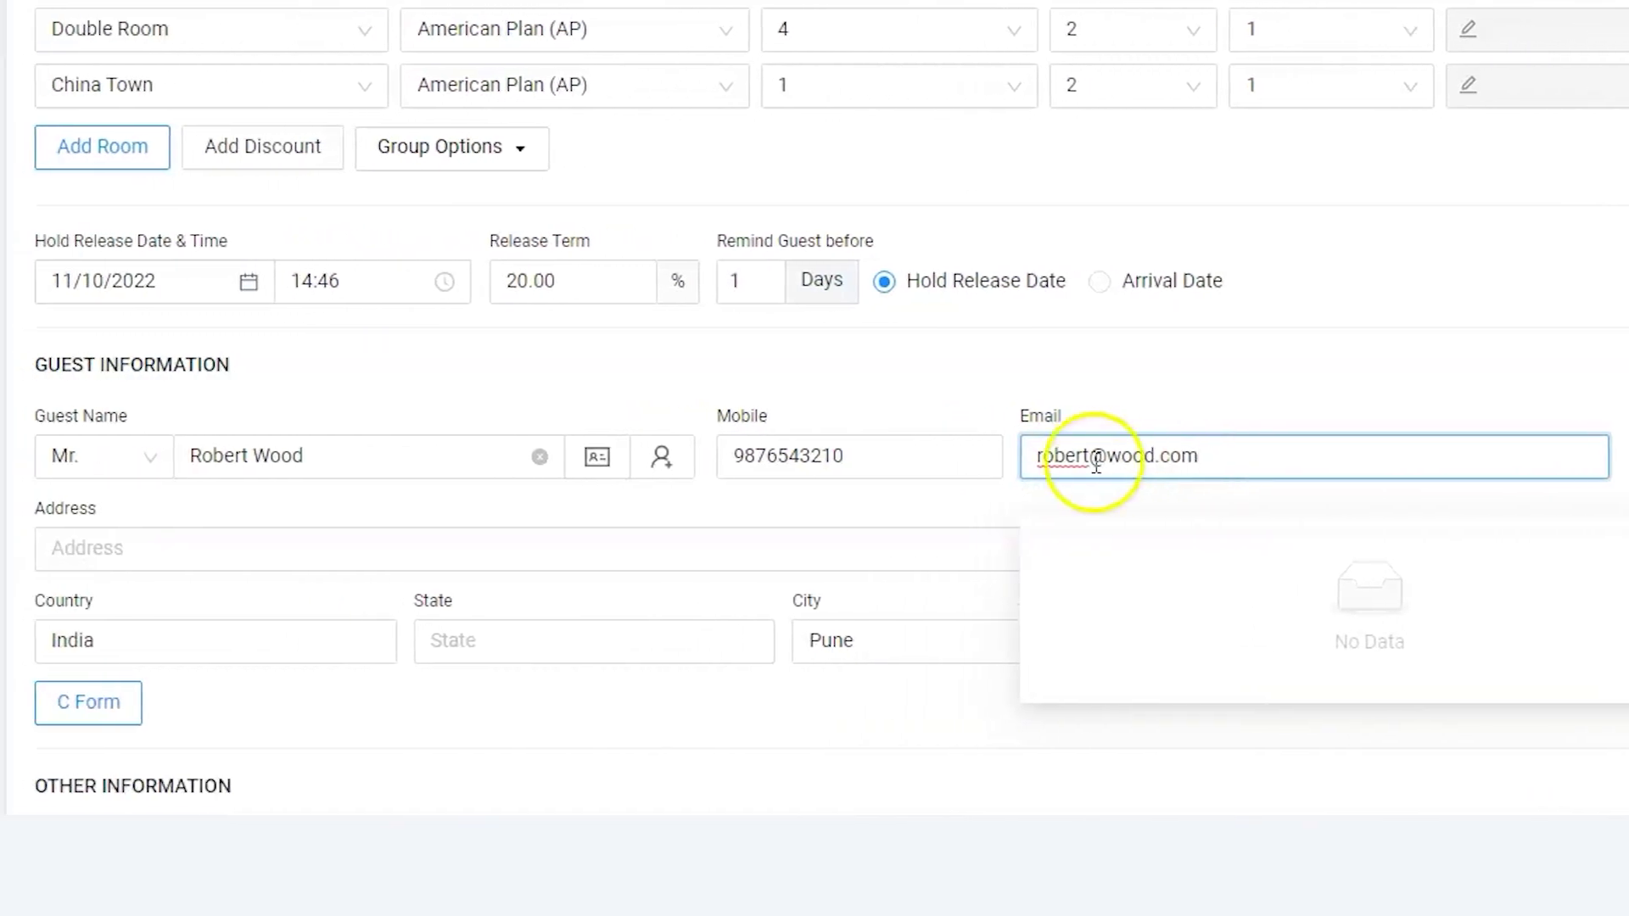
Step: Enter the guest's street address, confirm India as country, then fill in state and zip code
click(618, 549)
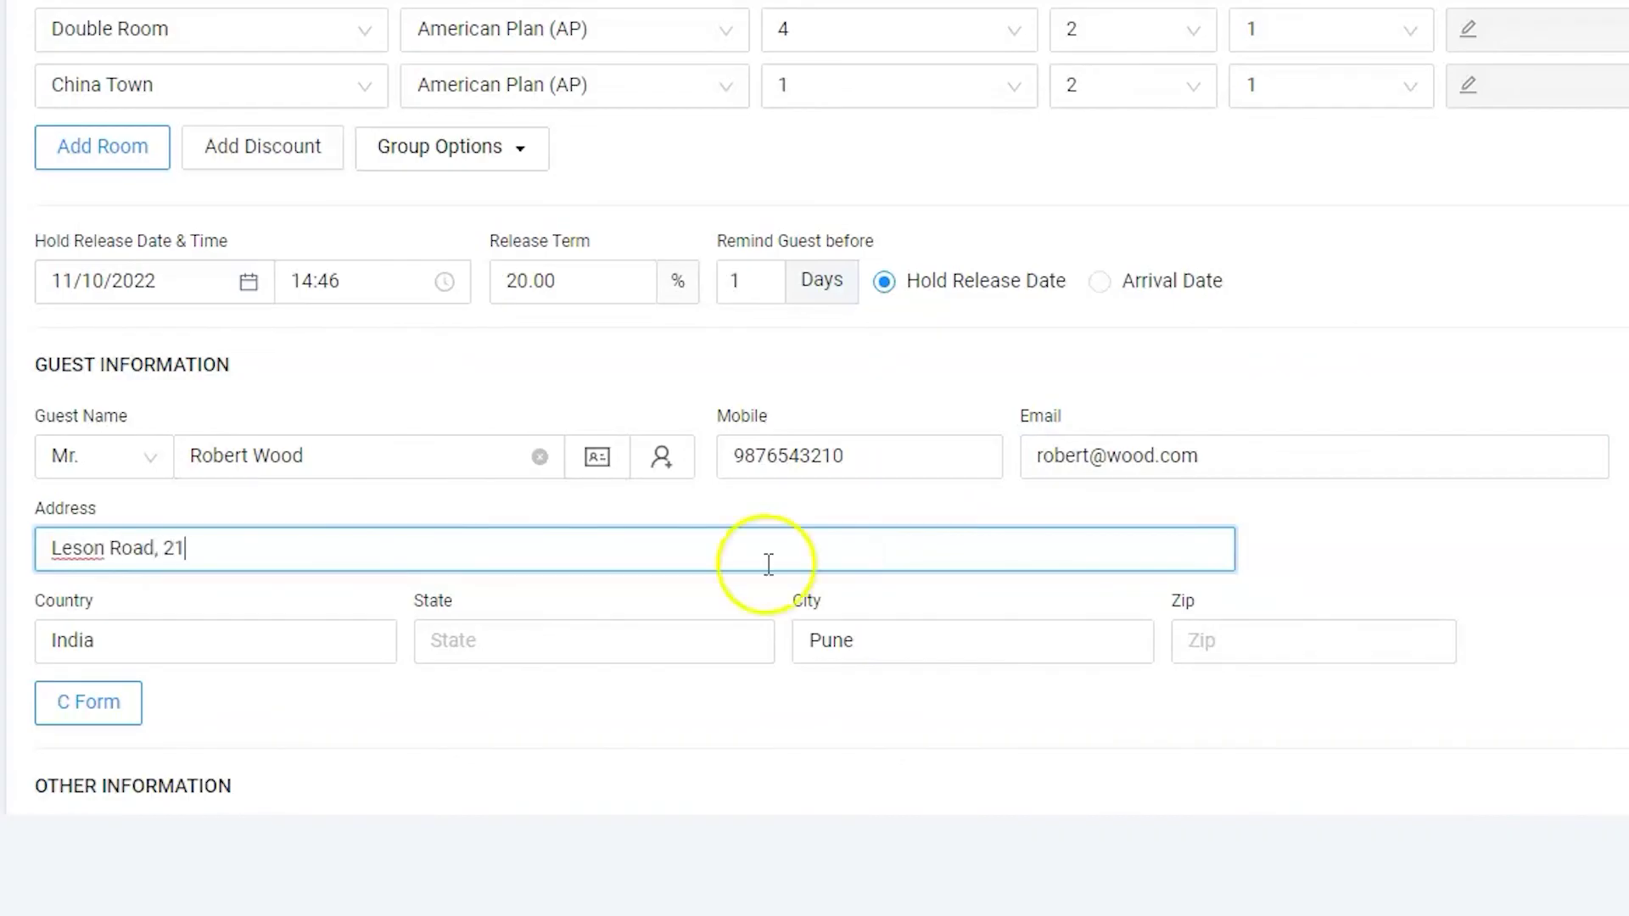
click(284, 632)
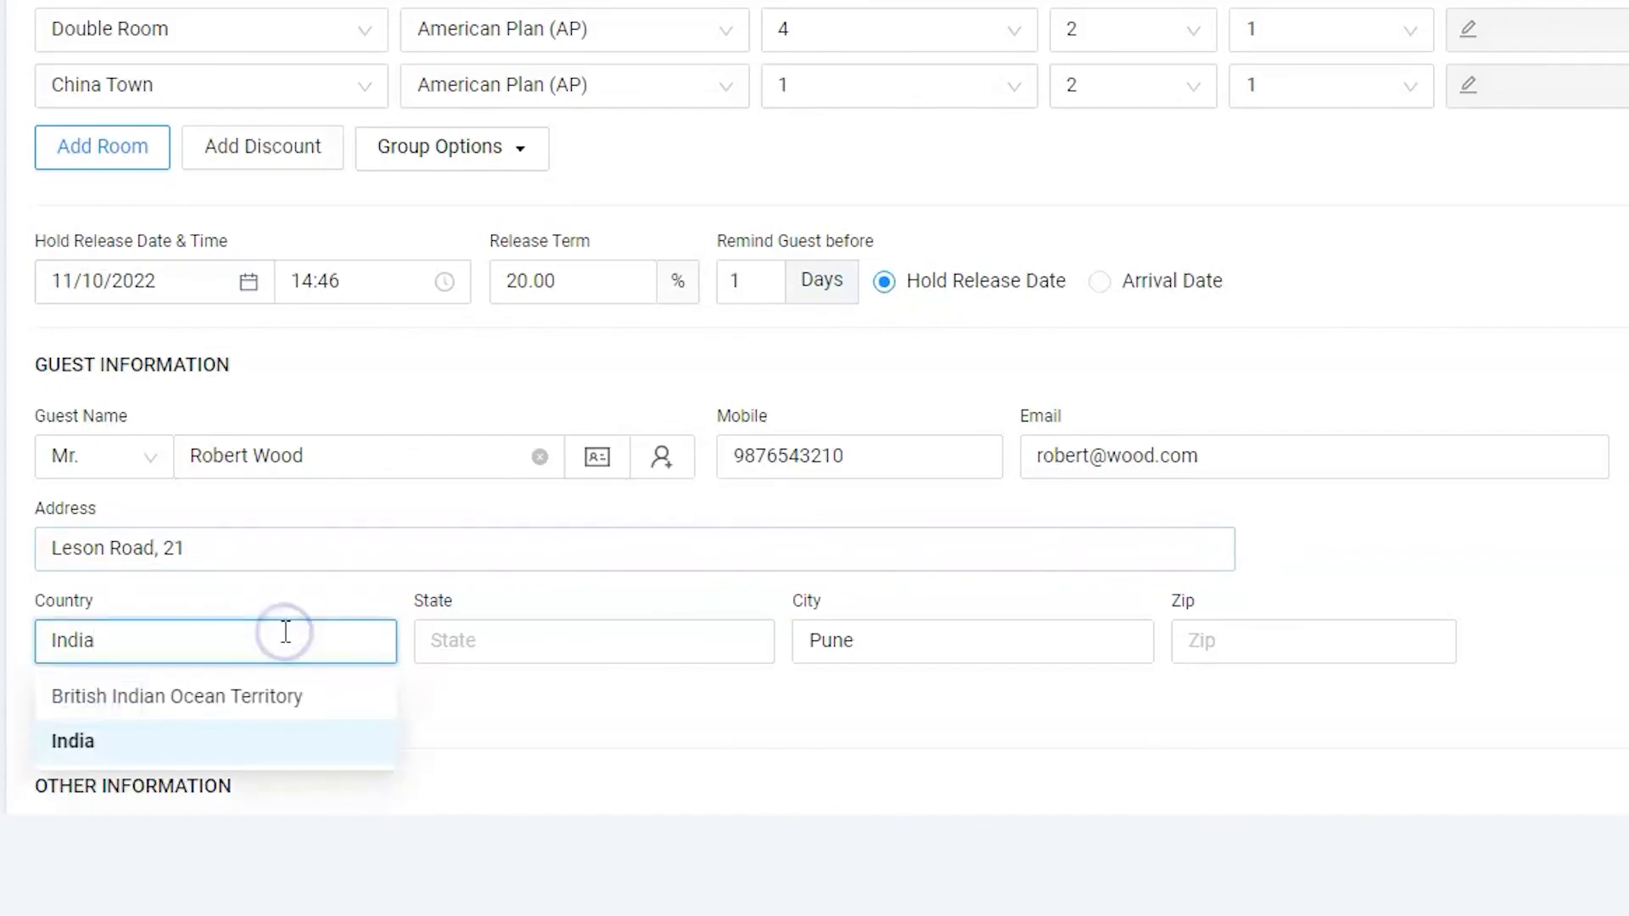
click(243, 734)
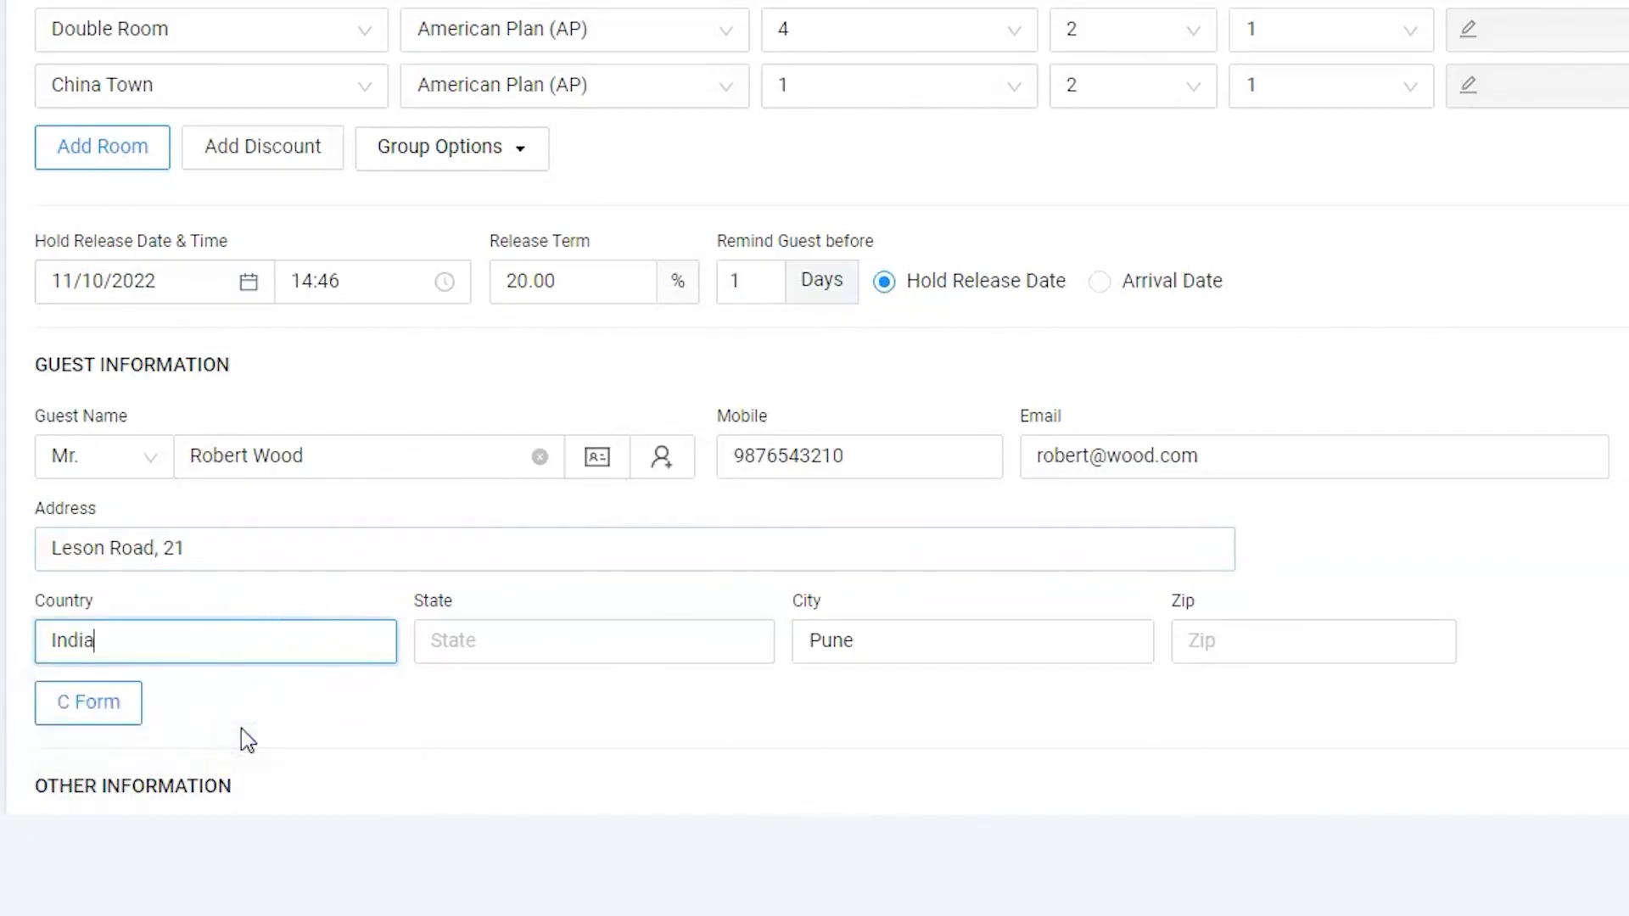
click(848, 642)
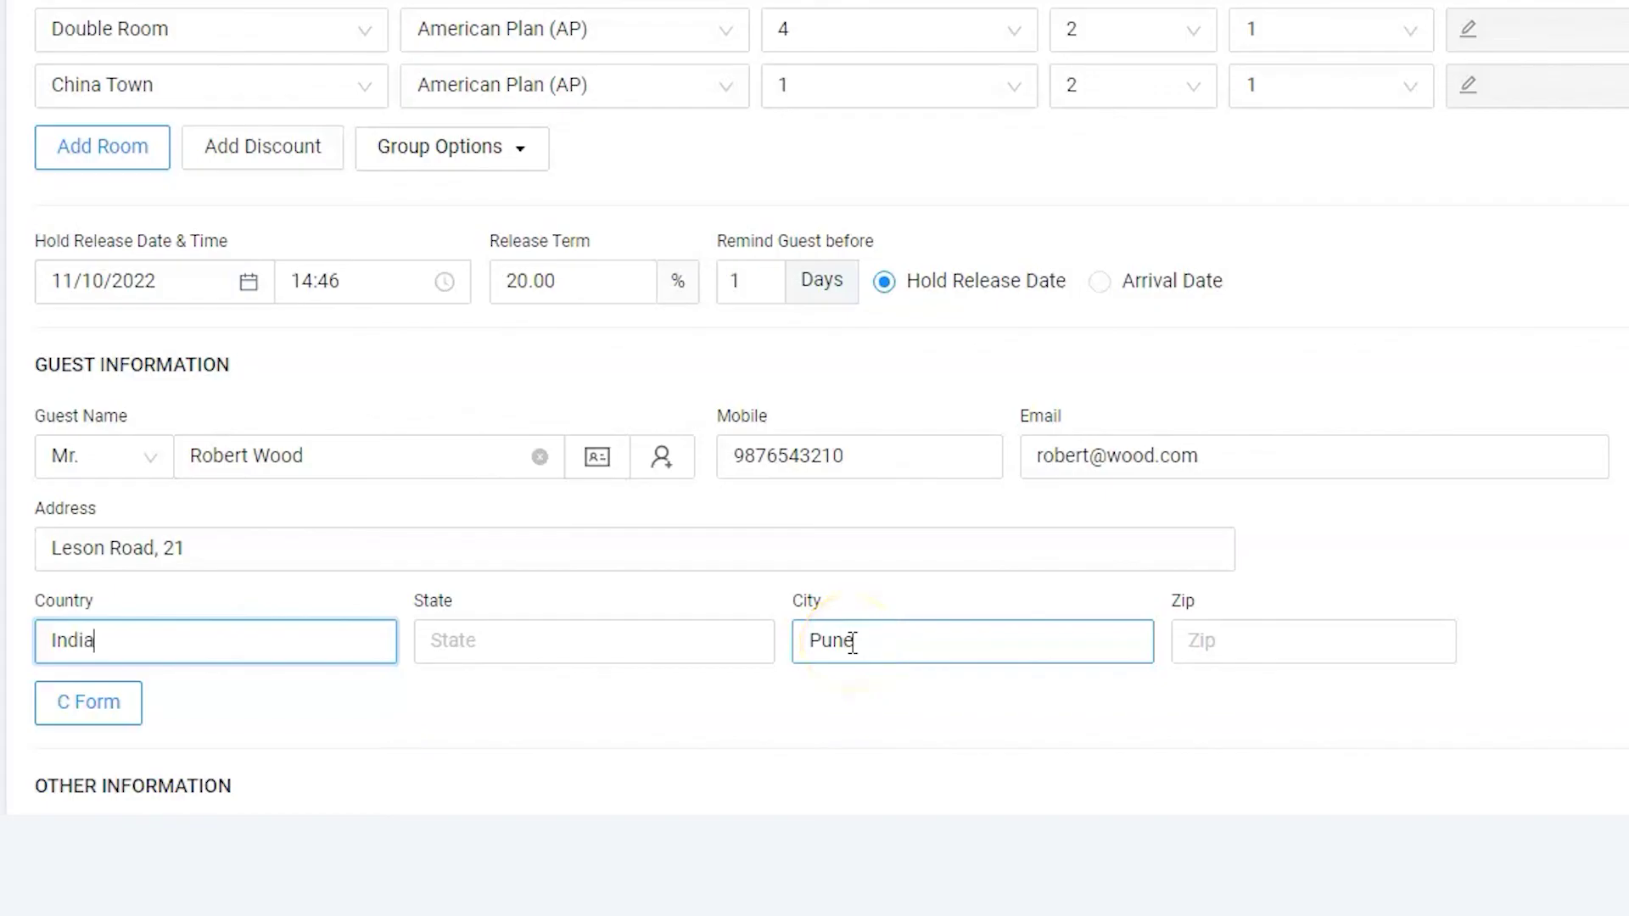
click(758, 648)
text(MH)
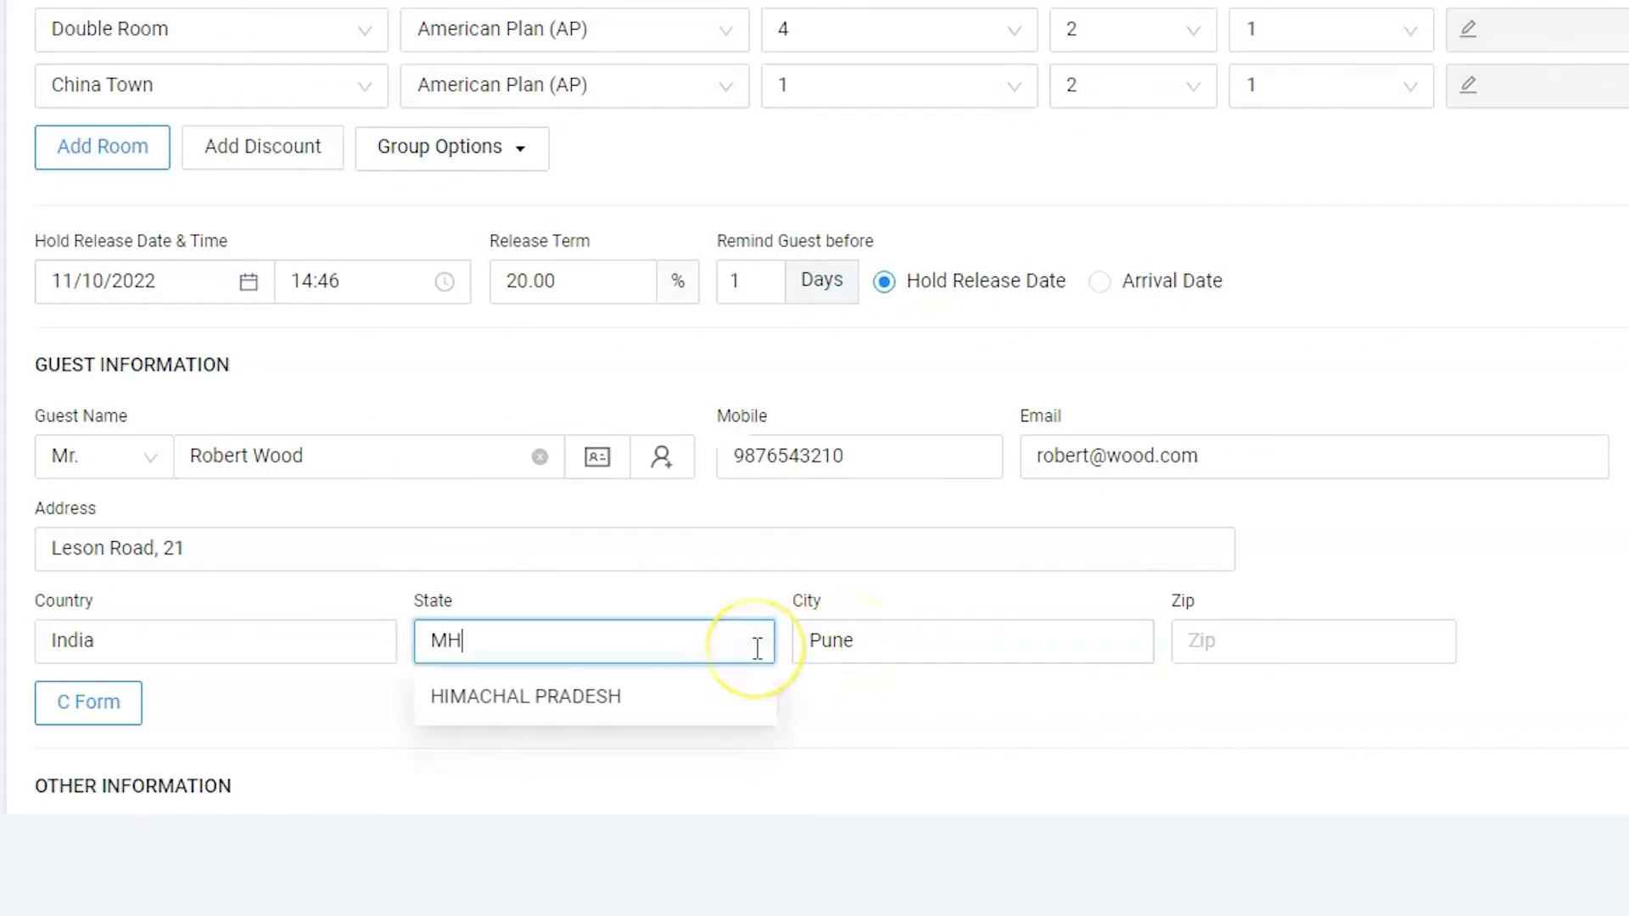
click(1242, 640)
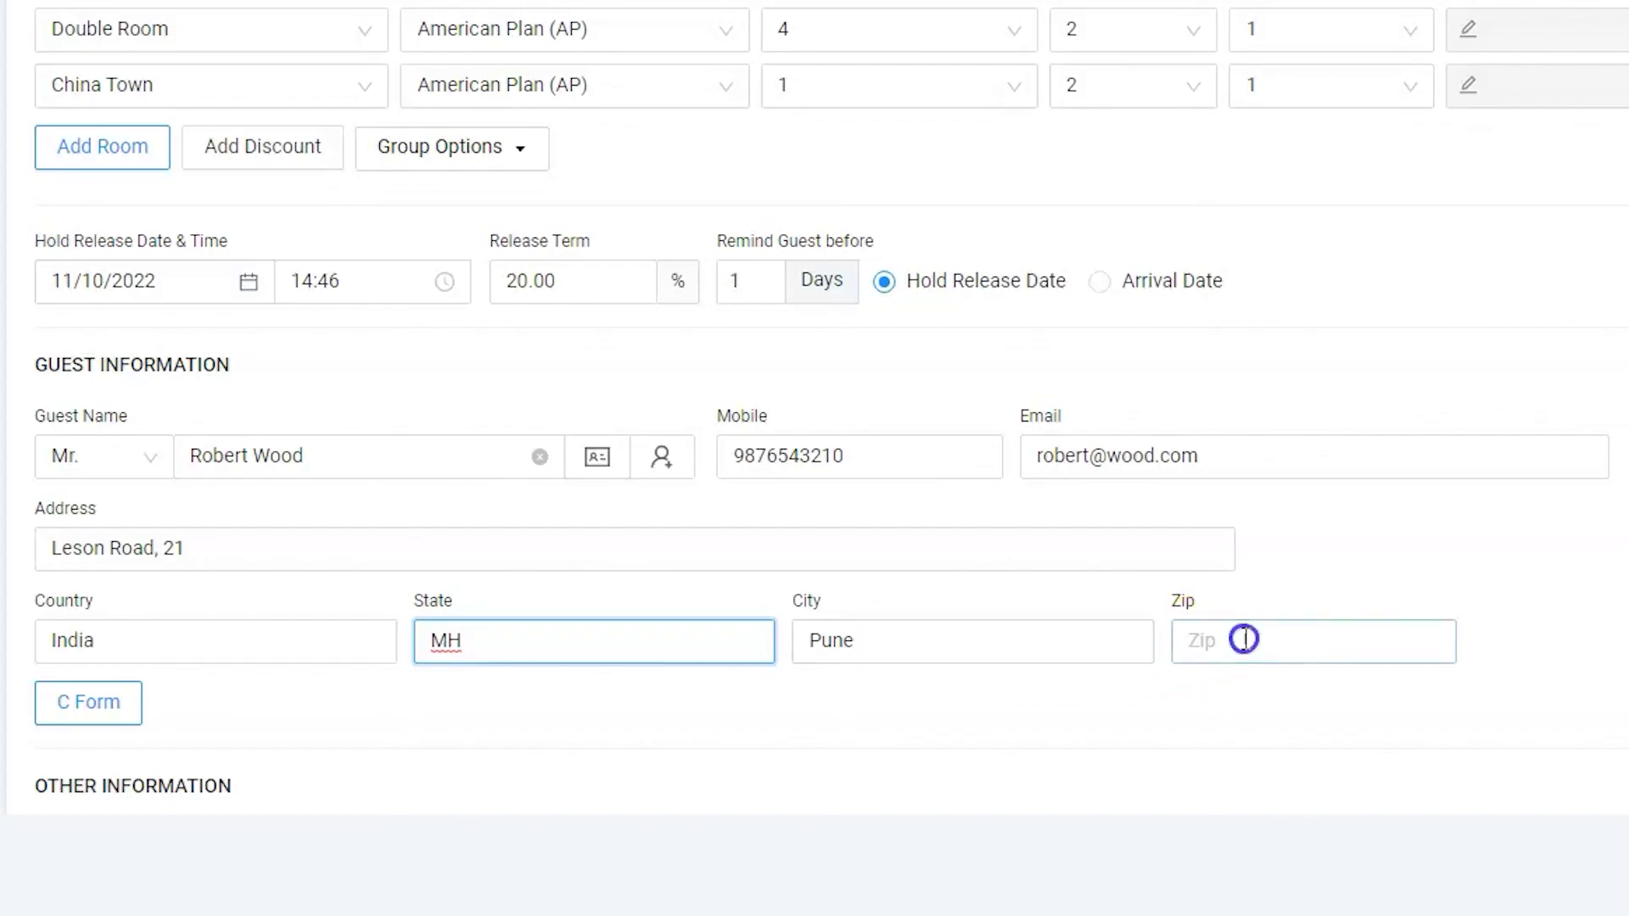
text(9535541)
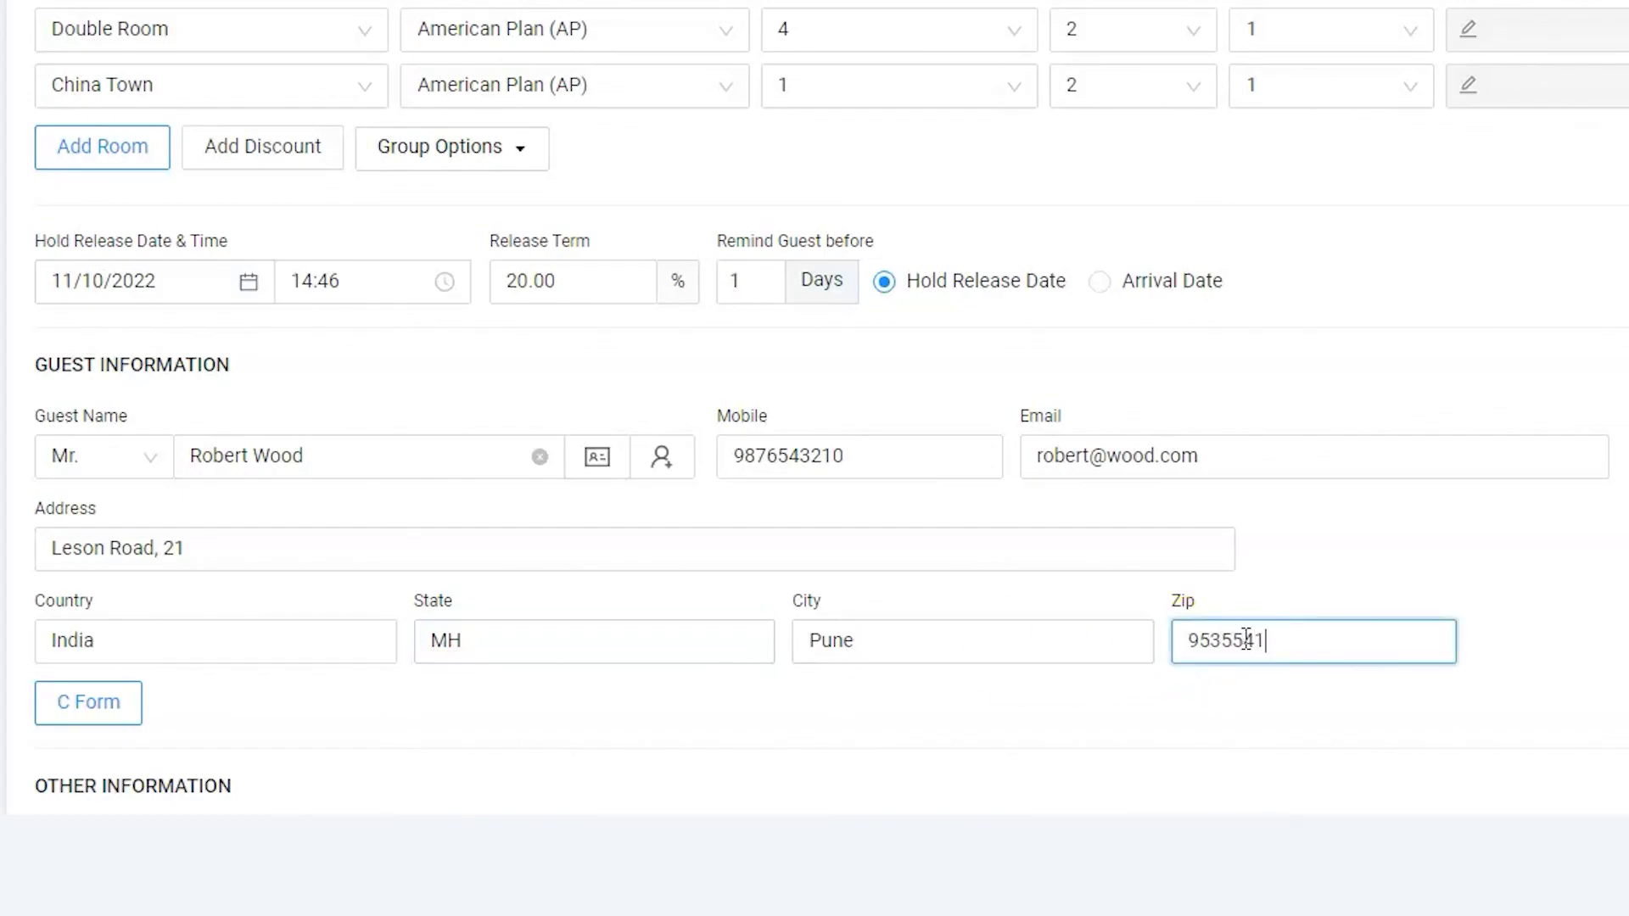
Step: Have booking vouchers e-mailed to the guest and reserve the group booking
scroll(1245, 640, down, 3)
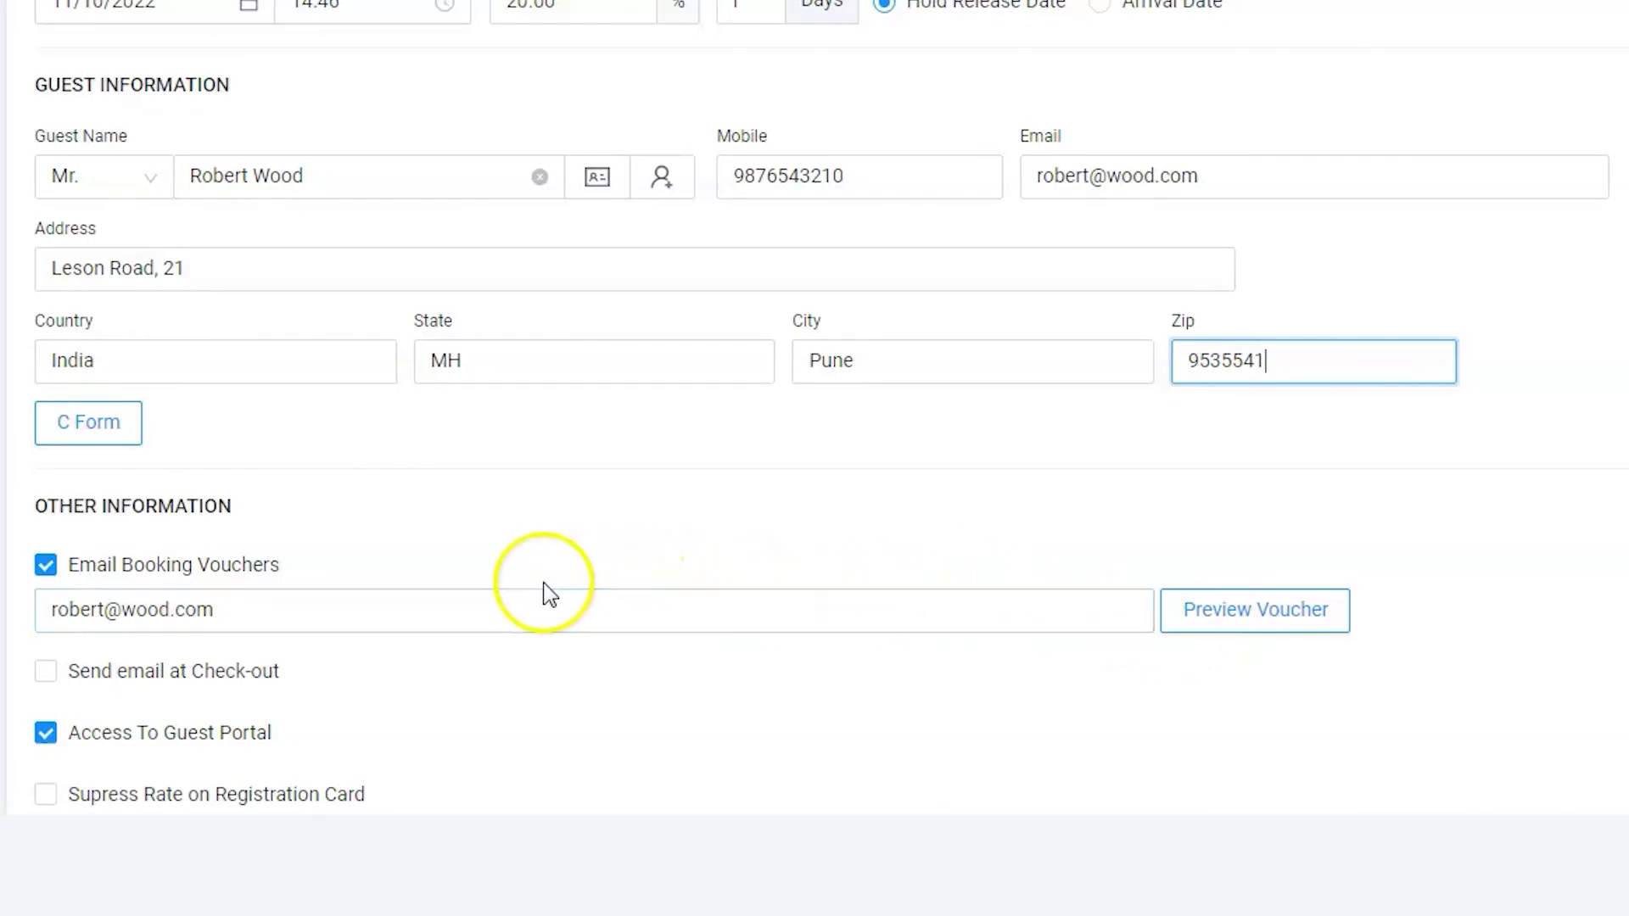
click(288, 607)
scroll(608, 519, down, 2)
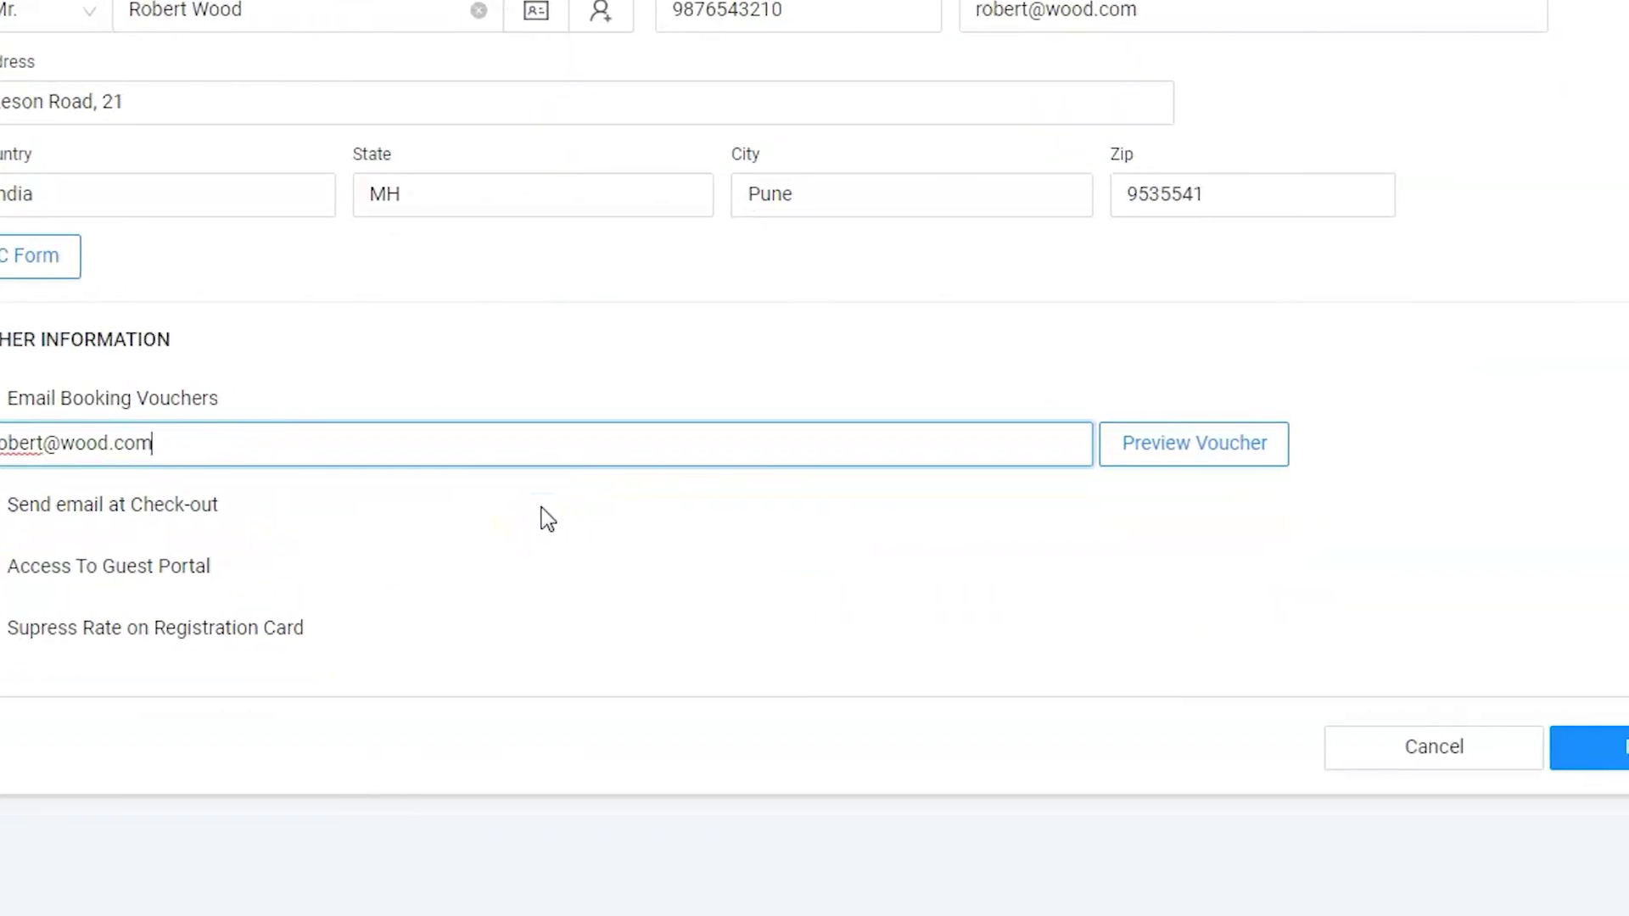
click(1366, 548)
click(1204, 746)
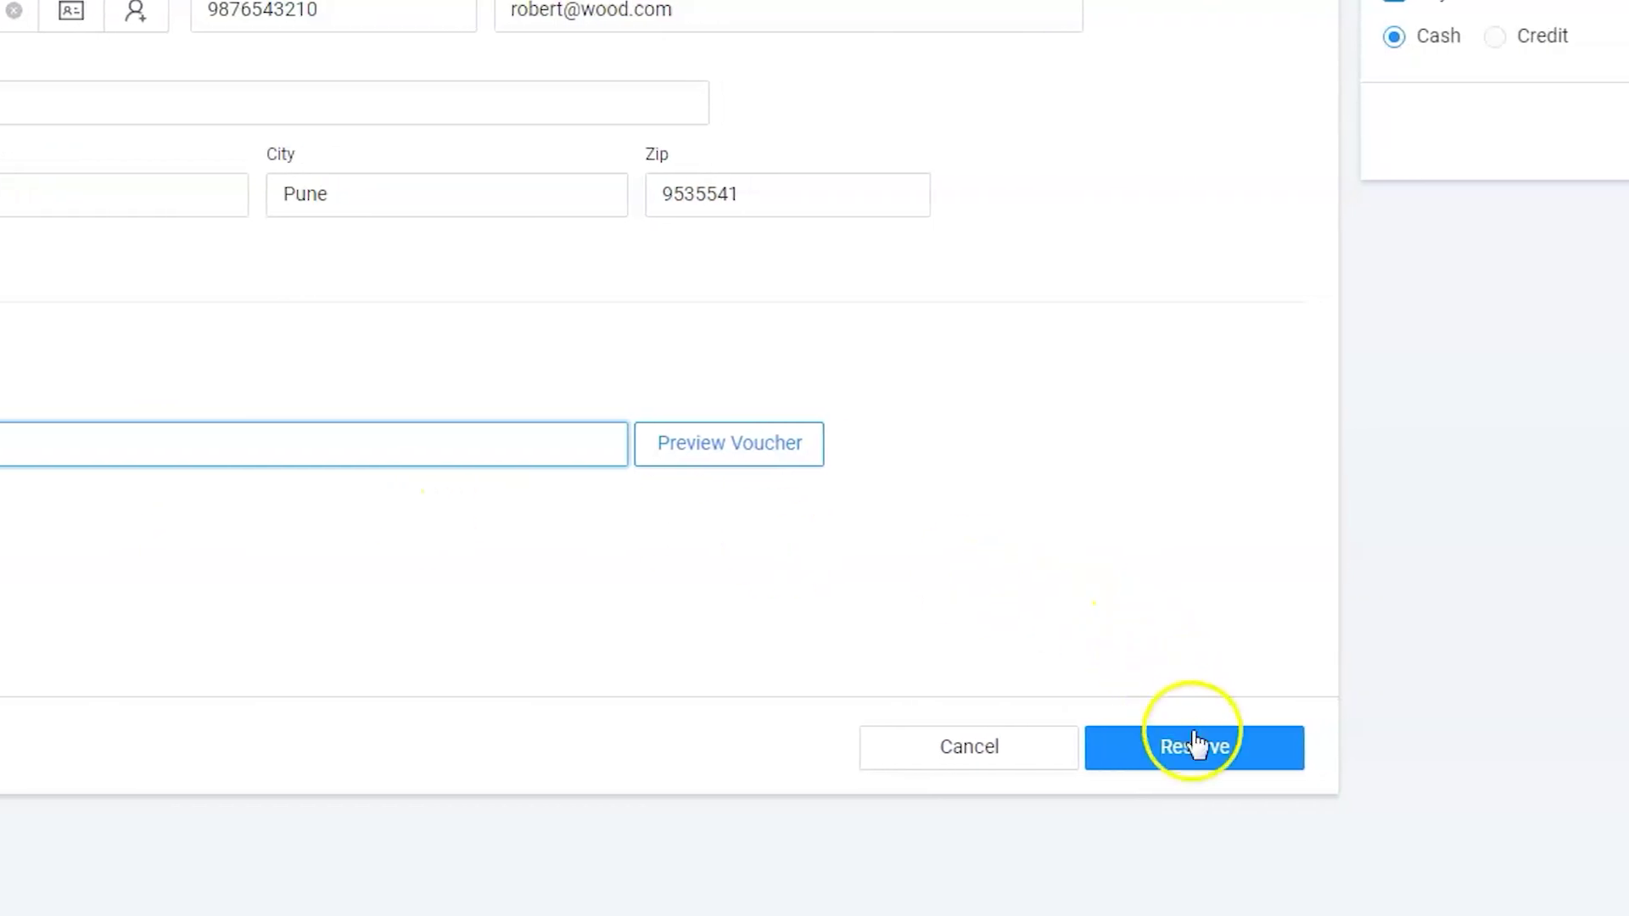